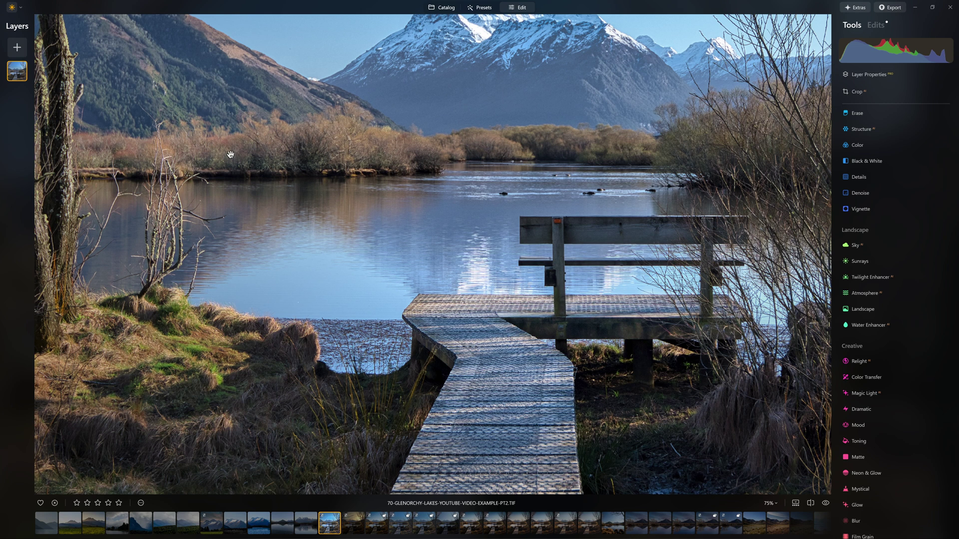
Step: Pan to the left-side trees, zoom out to 32%, and bring up the Color tool's adjustments
drag(264, 174, 396, 152)
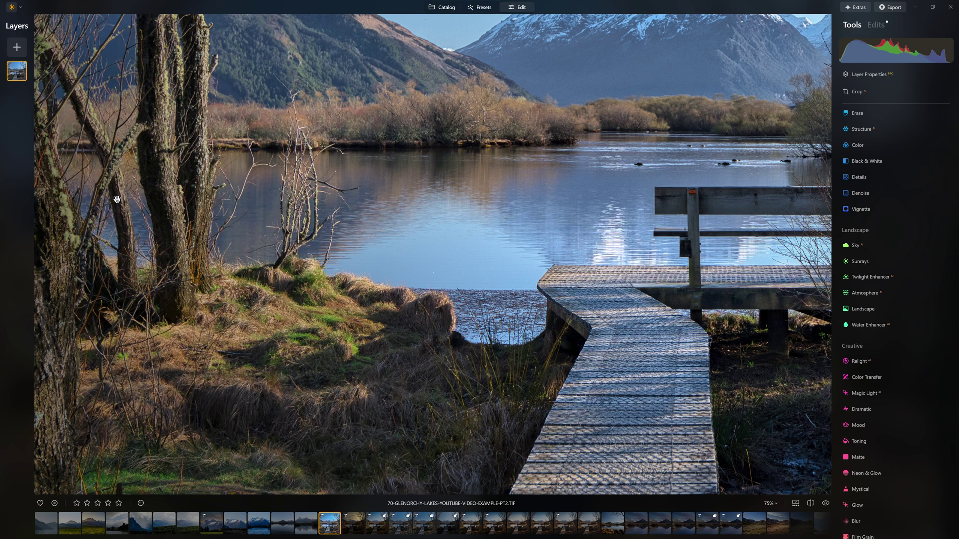
scroll(270, 194, down, 1)
scroll(283, 193, down, 2)
scroll(432, 131, down, 2)
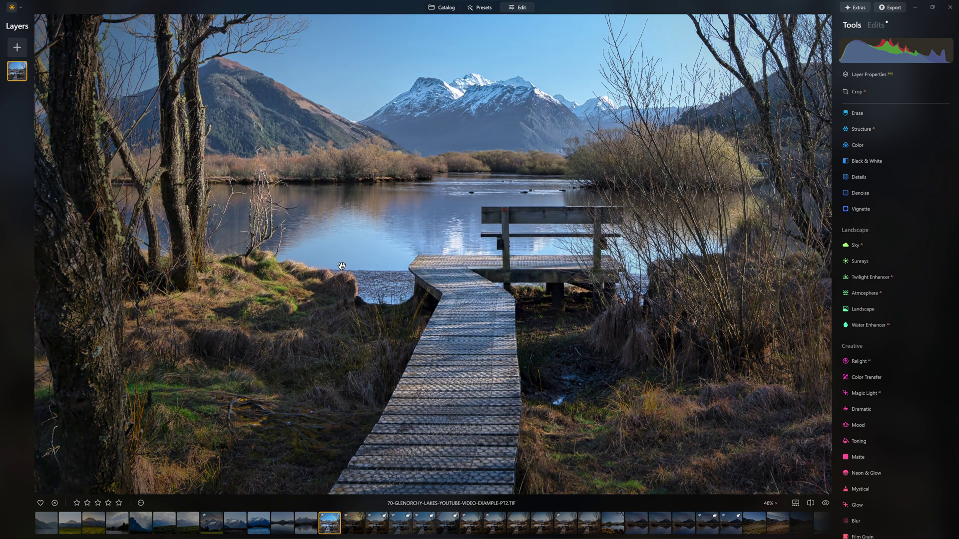
scroll(356, 262, down, 2)
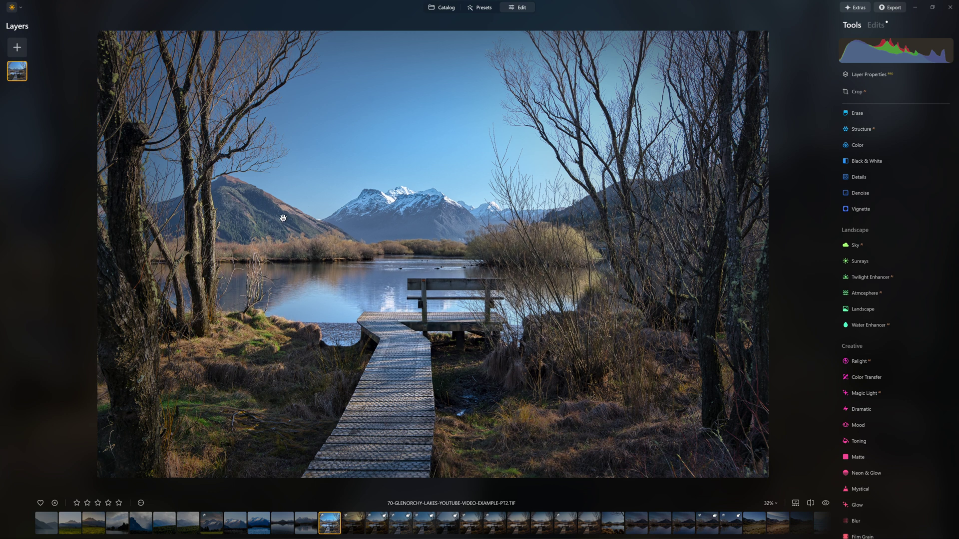
scroll(213, 218, up, 1)
scroll(213, 218, up, 1)
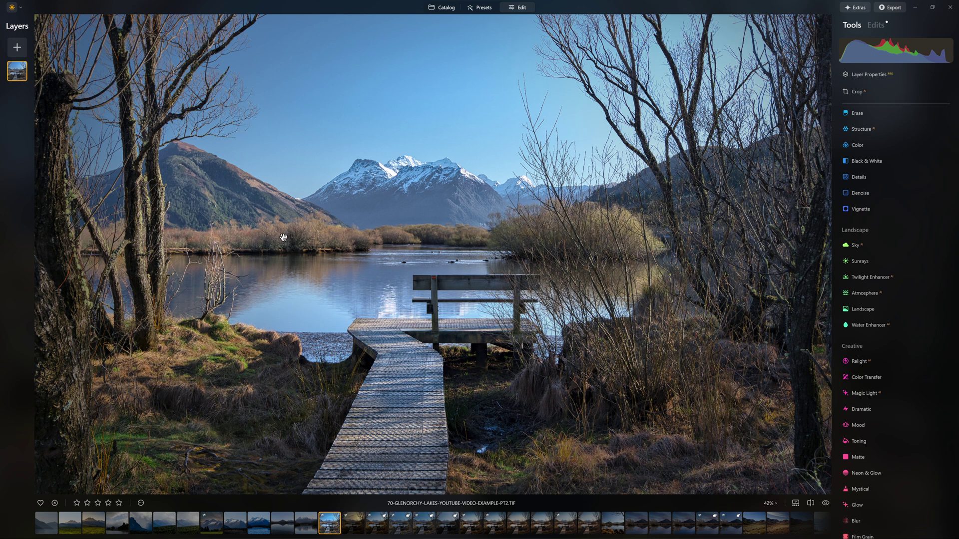
scroll(363, 324, down, 2)
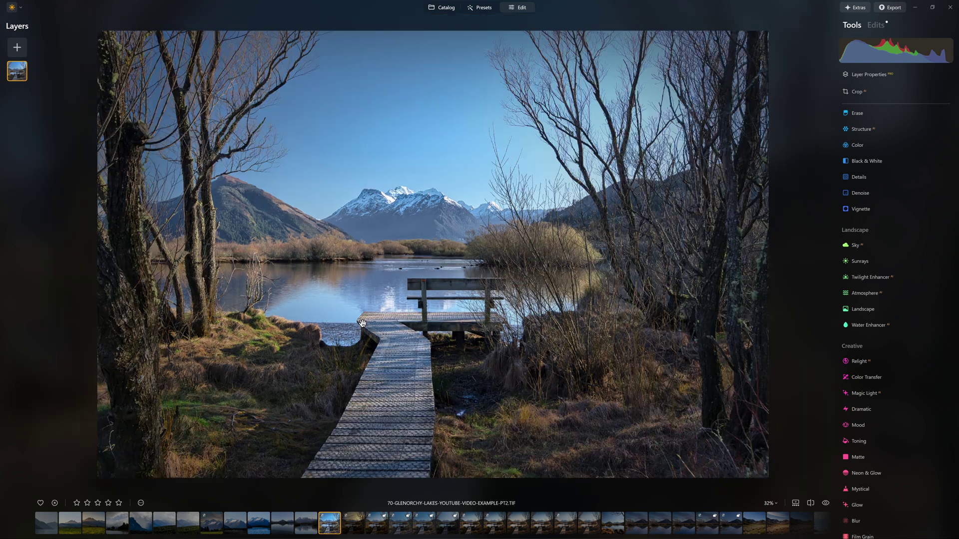
click(857, 145)
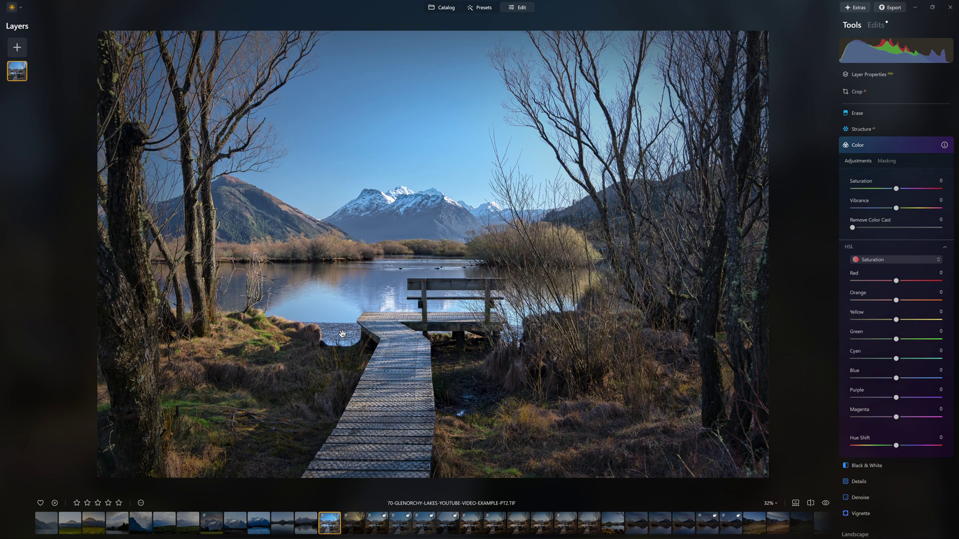
click(888, 146)
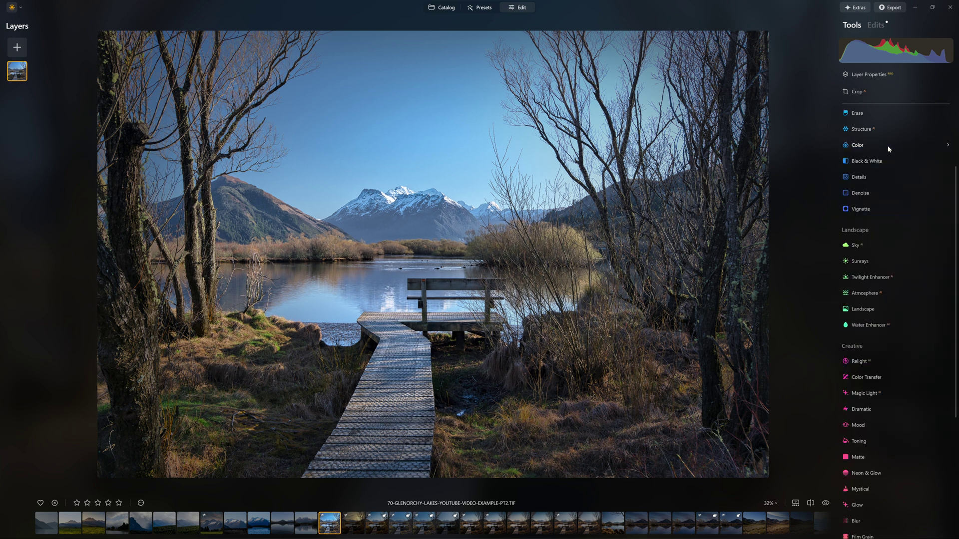
click(867, 146)
scroll(890, 208, down, 2)
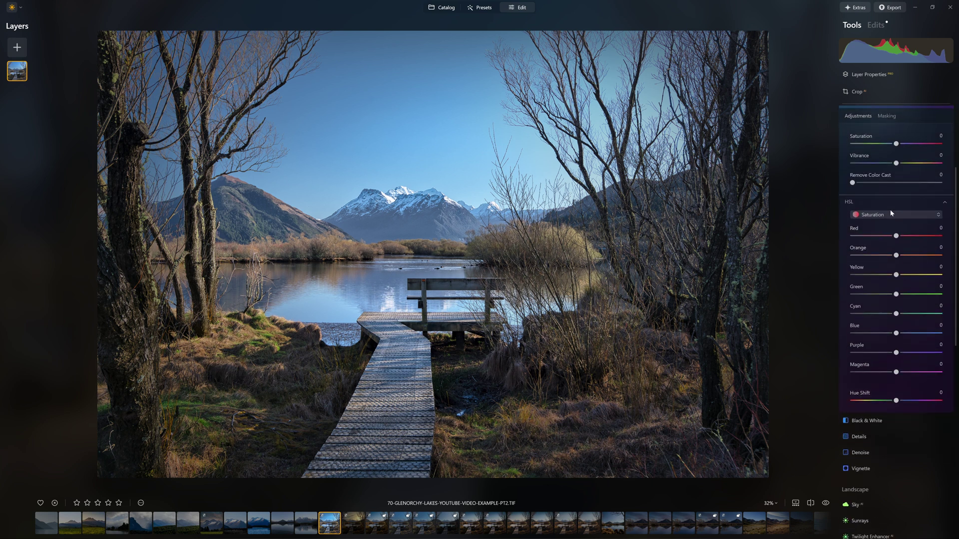
click(853, 202)
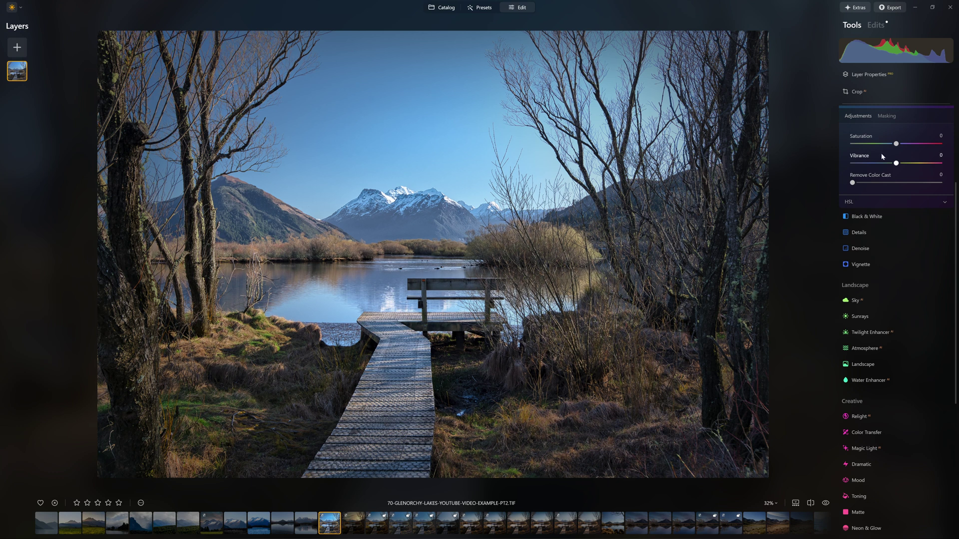
drag(896, 143, 940, 144)
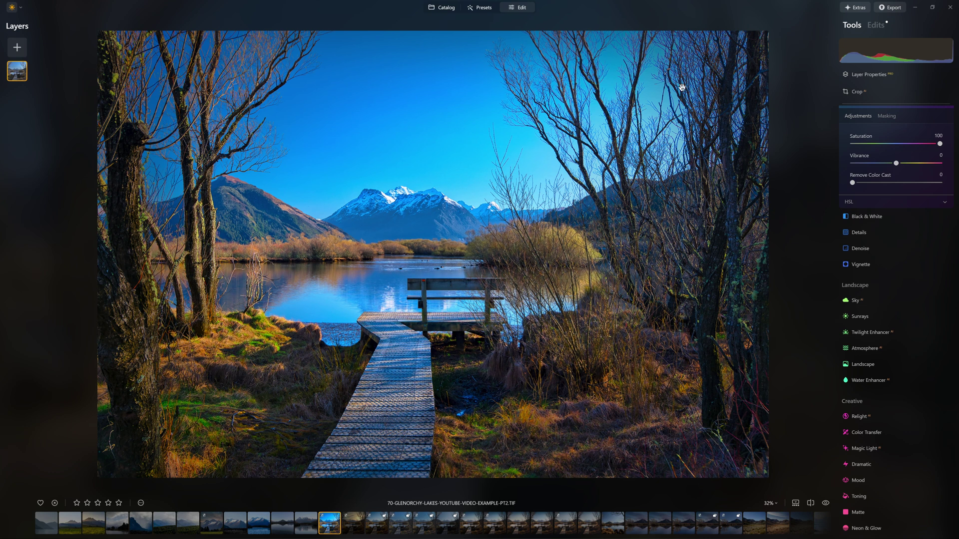
drag(941, 145, 934, 145)
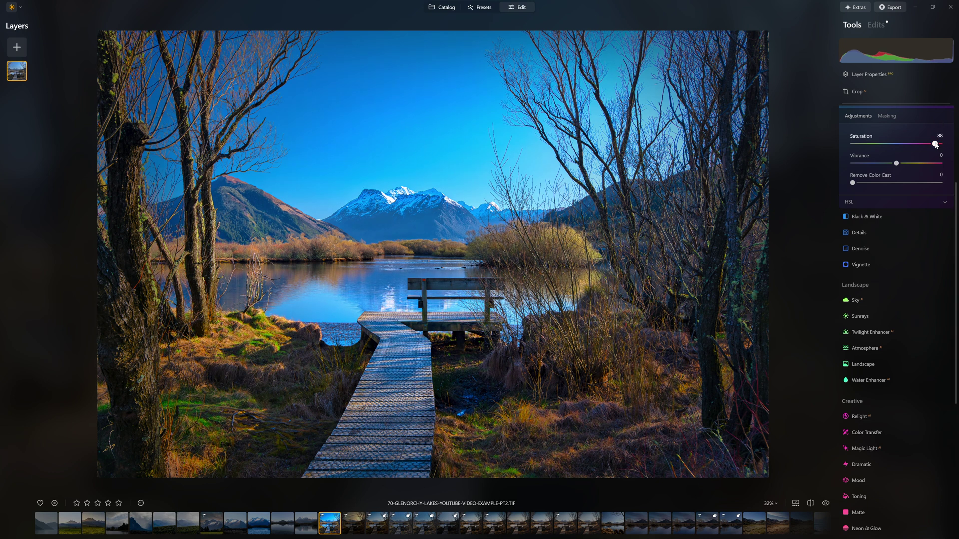
double_click(935, 145)
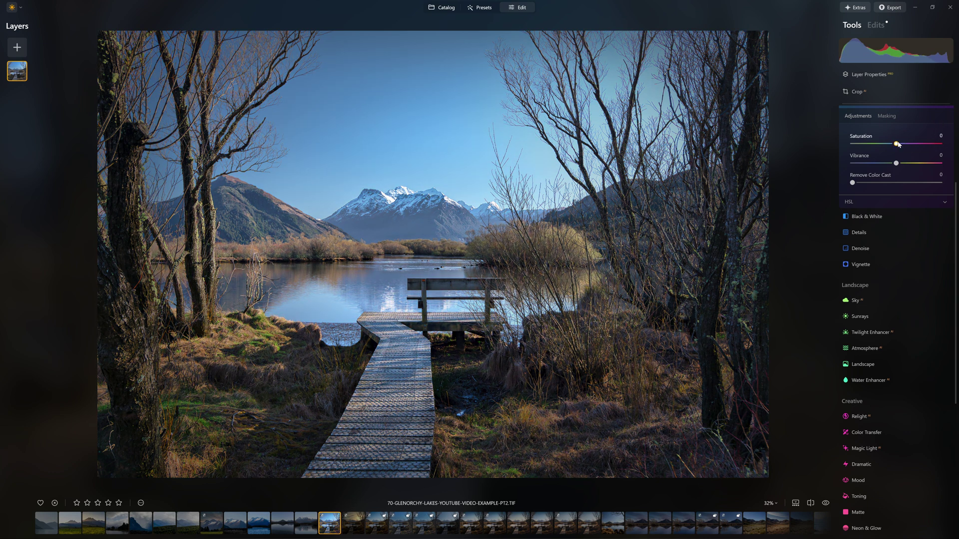
mouse_move(897, 144)
mouse_down()
mouse_move(934, 143)
mouse_move(859, 136)
mouse_move(880, 143)
mouse_up()
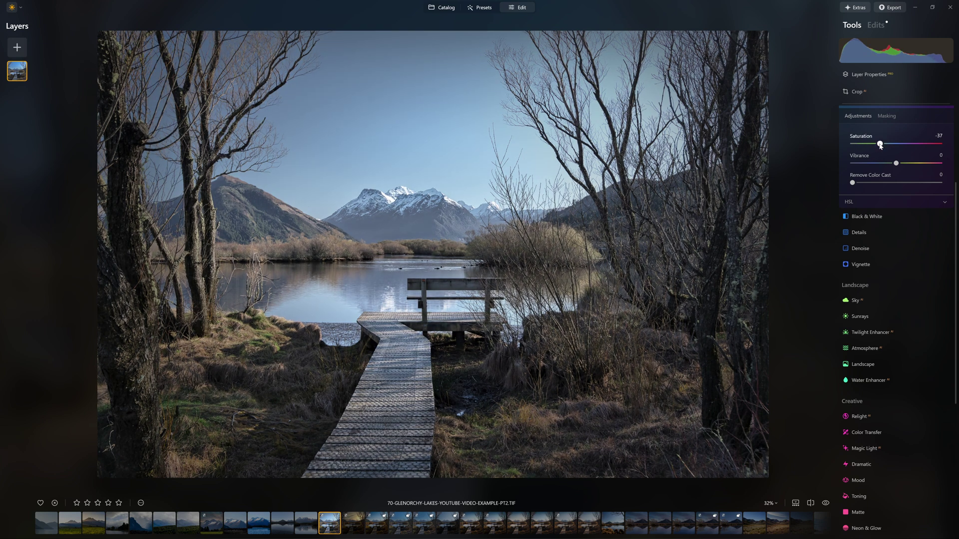
double_click(880, 144)
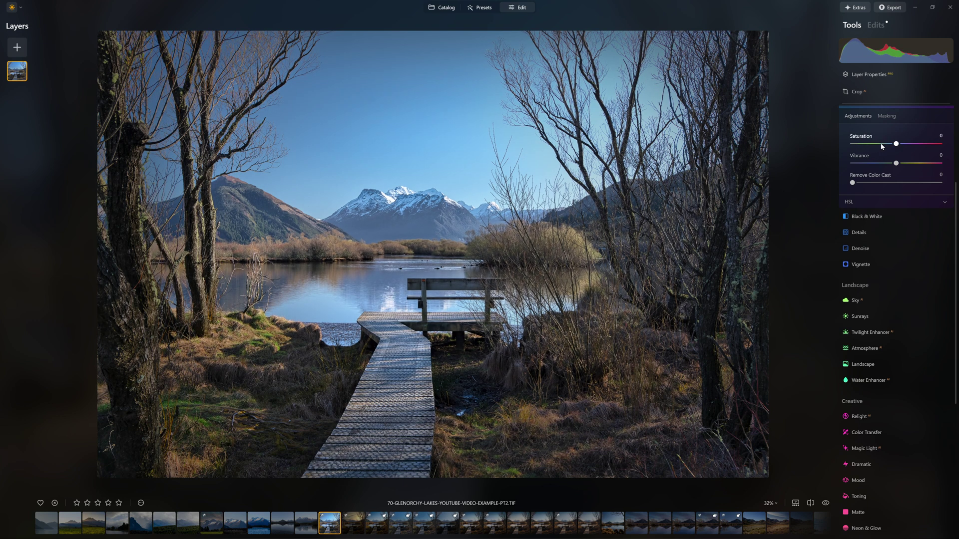
click(867, 202)
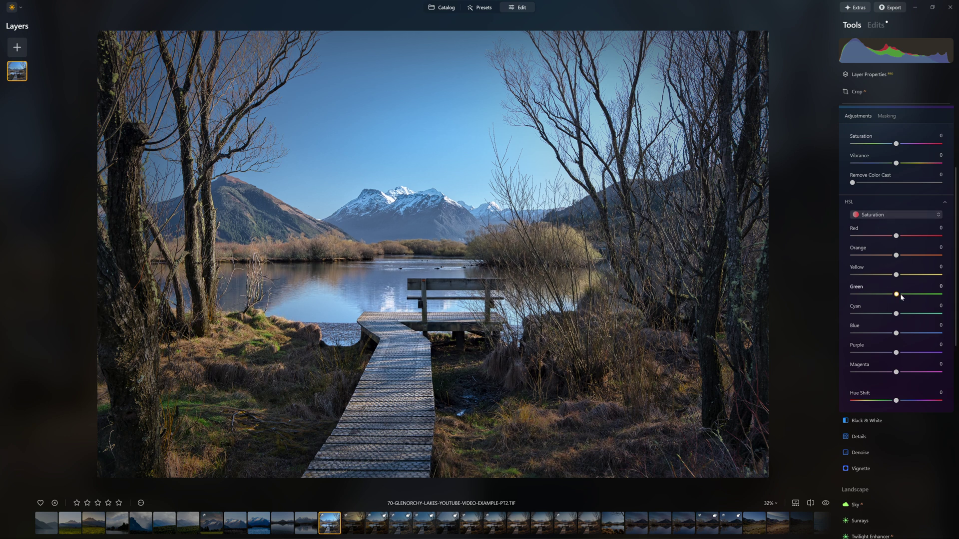
drag(896, 294, 946, 296)
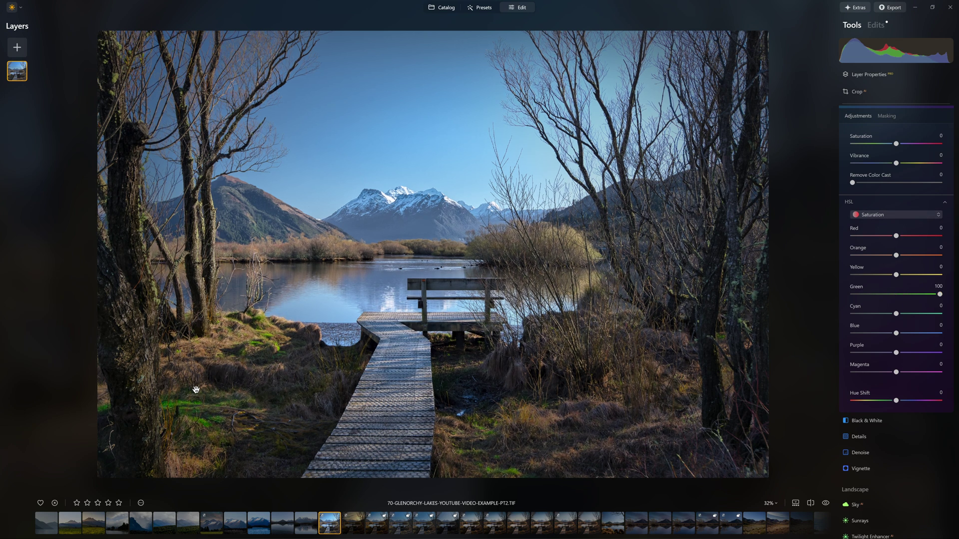
Step: Try Green saturation at +100 and -100 on the grass, then reset it to 0
scroll(150, 415, up, 2)
scroll(150, 414, up, 2)
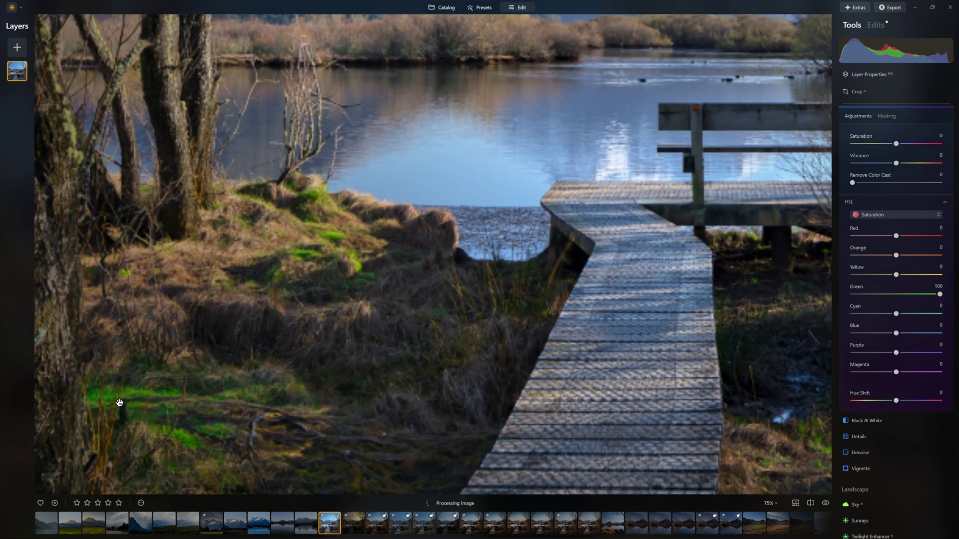
drag(941, 295, 885, 301)
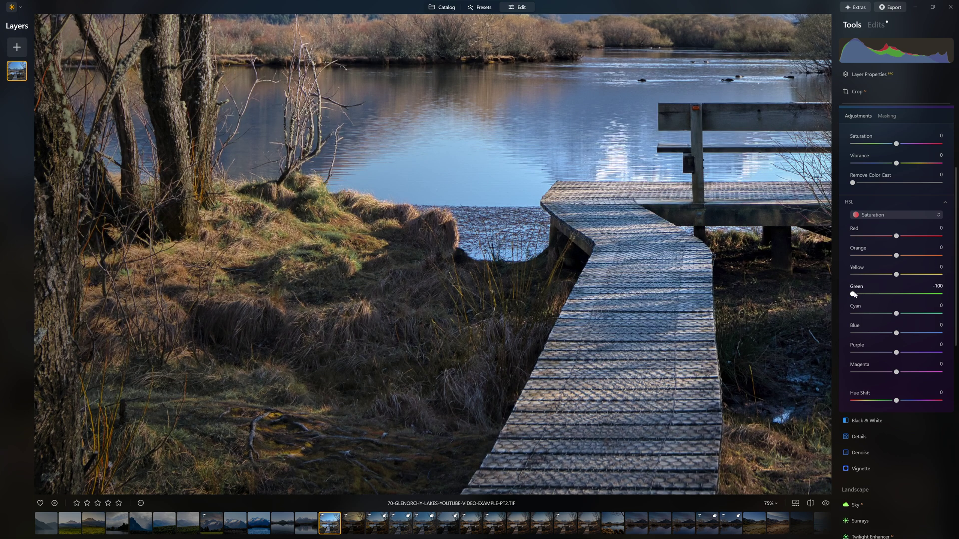
mouse_move(861, 294)
mouse_down()
mouse_move(883, 294)
mouse_move(867, 294)
mouse_up()
double_click(866, 295)
click(874, 214)
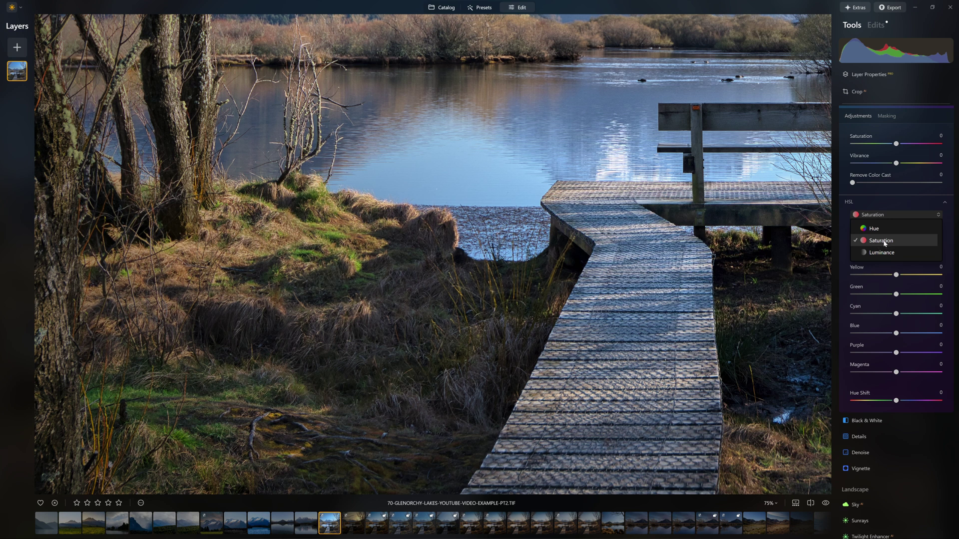
Step: Switch the HSL sliders to Hue and set Green hue -100 and Yellow hue -38
click(875, 229)
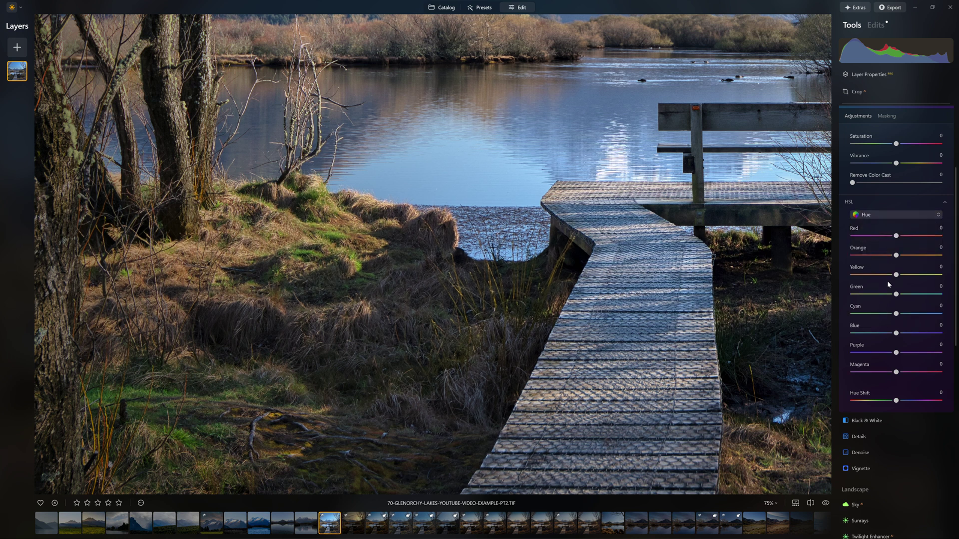
drag(896, 294, 840, 295)
drag(873, 298, 922, 298)
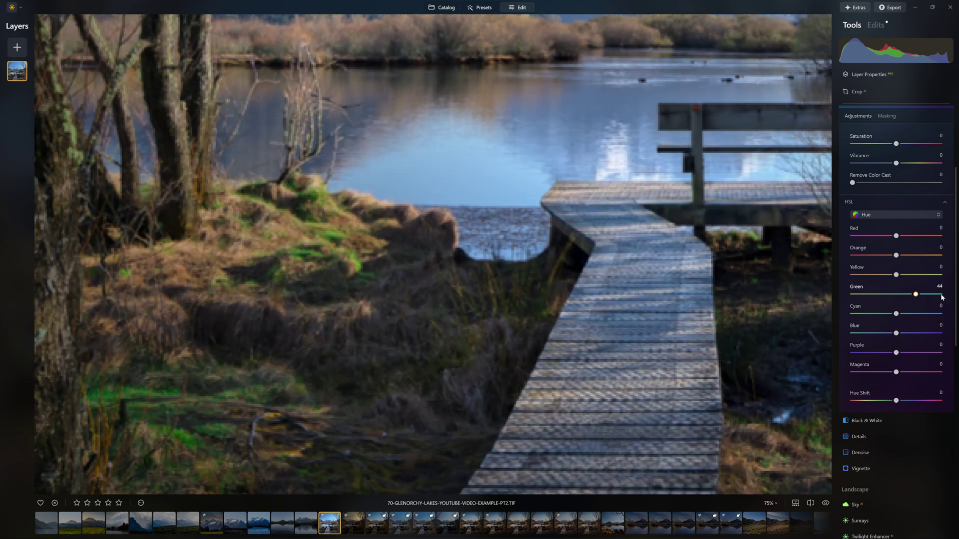
drag(848, 295, 853, 295)
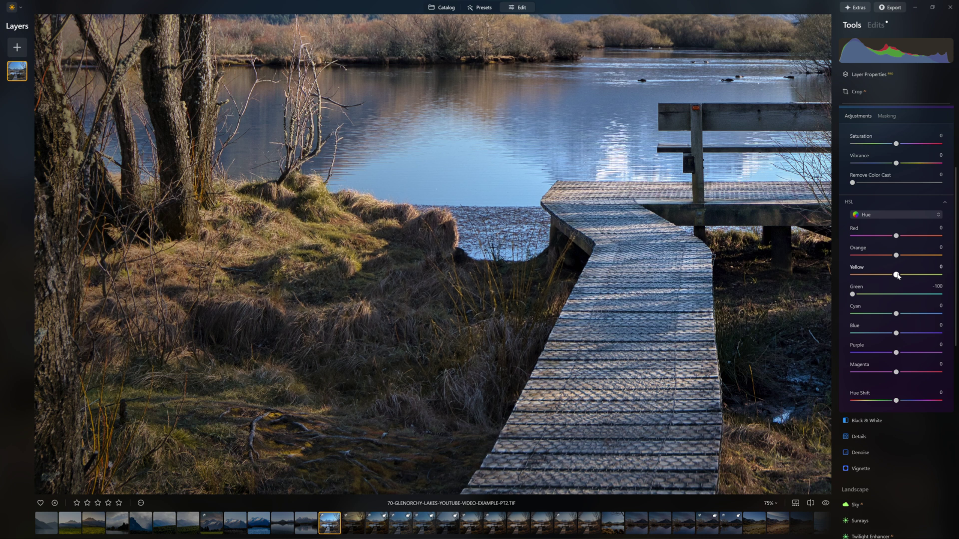
drag(896, 276, 886, 277)
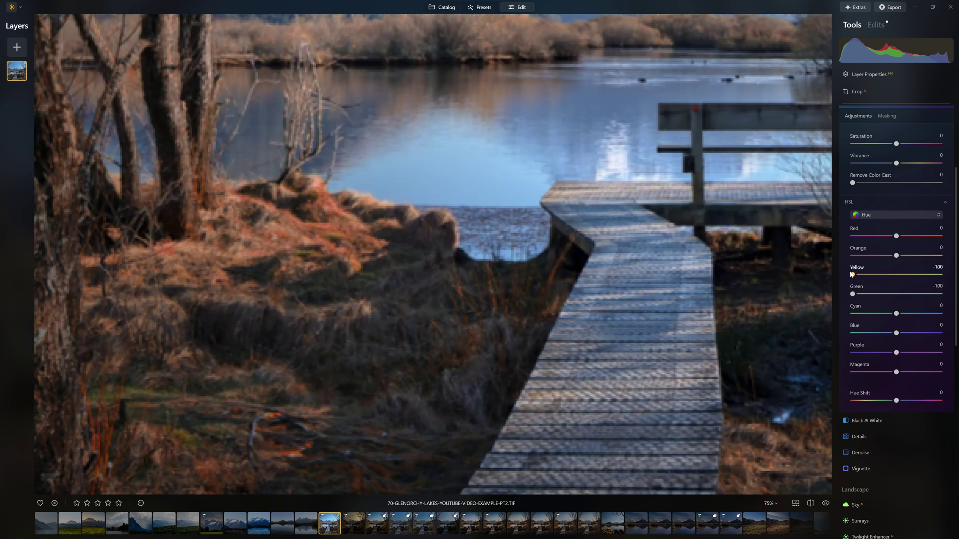
mouse_move(871, 276)
mouse_down()
mouse_move(897, 276)
mouse_move(879, 275)
mouse_up()
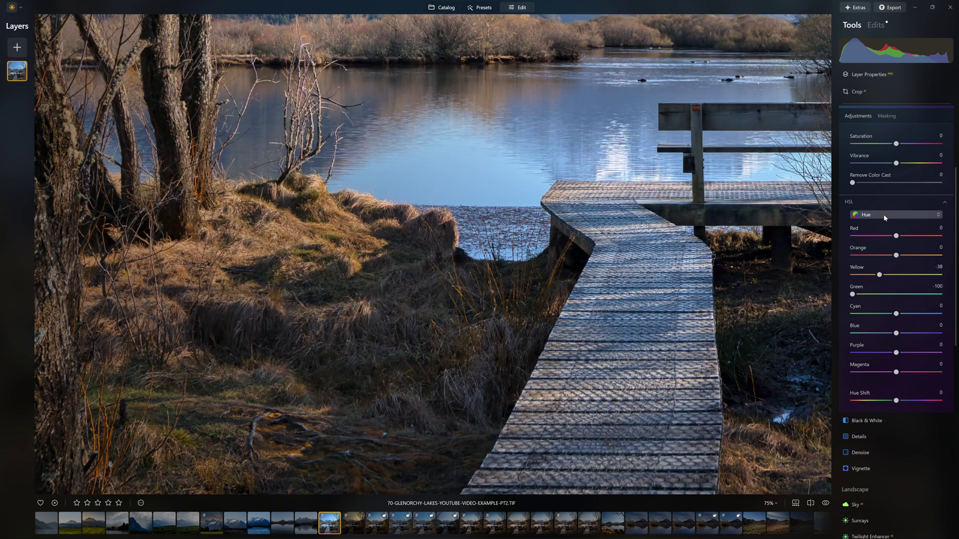
Step: Switch the HSL sliders back to Saturation and lower Green to about -27
click(883, 215)
click(886, 241)
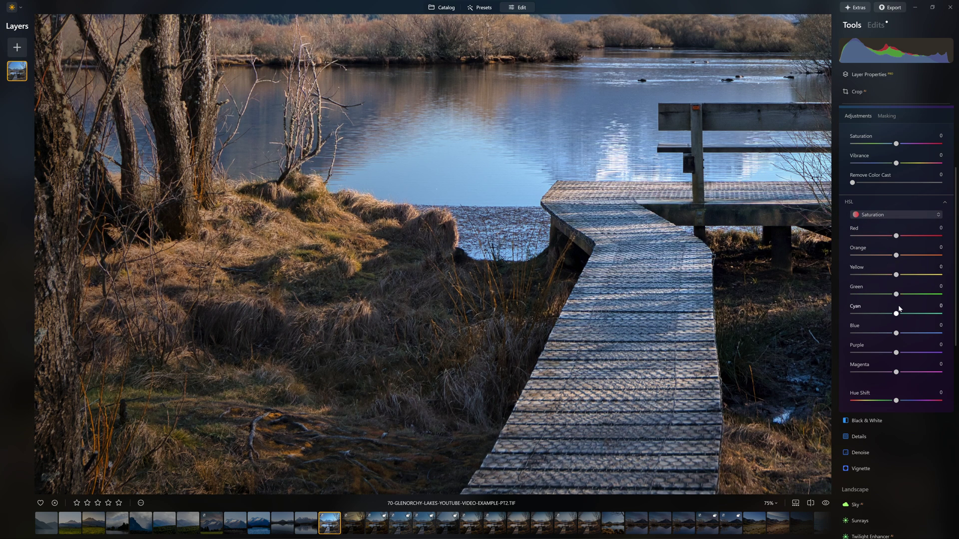
drag(894, 295, 881, 294)
Step: Review the HSL edits (Green saturation -33, Yellow hue -38, Green hue -100) and collapse Color
scroll(576, 198, down, 5)
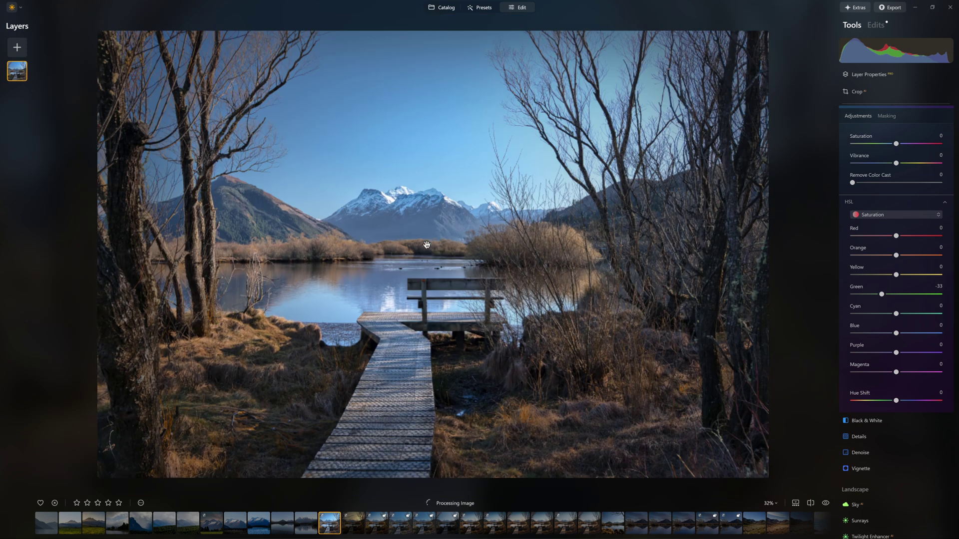
scroll(924, 192, up, 2)
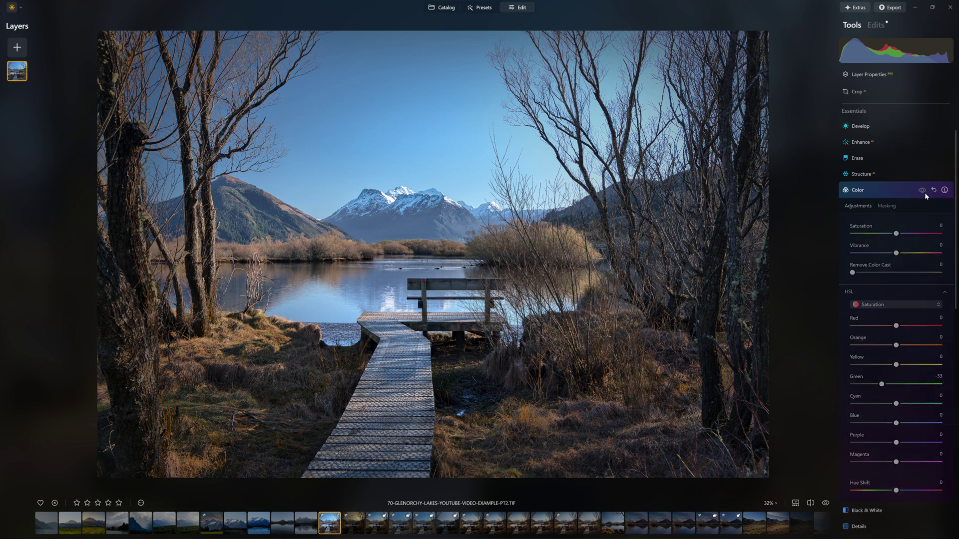
scroll(280, 399, up, 3)
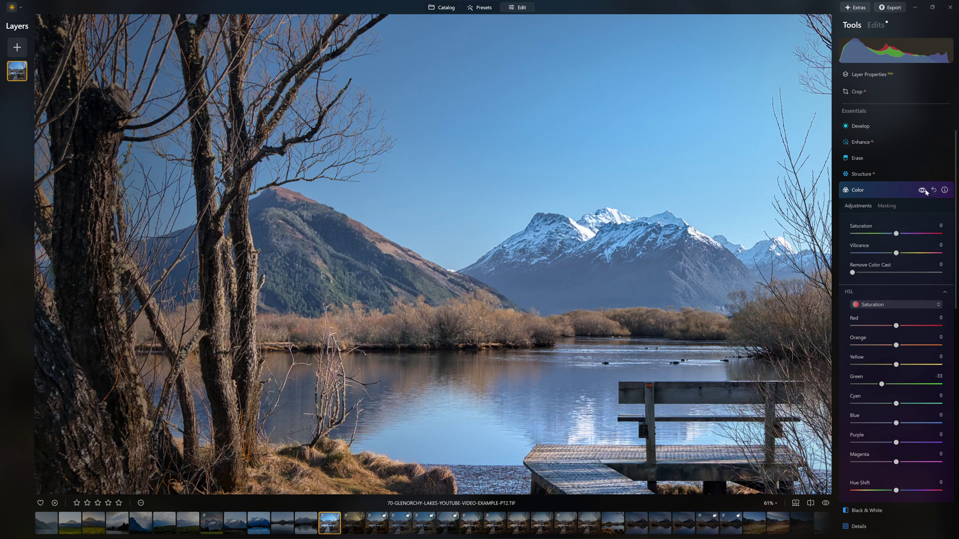
scroll(320, 242, up, 2)
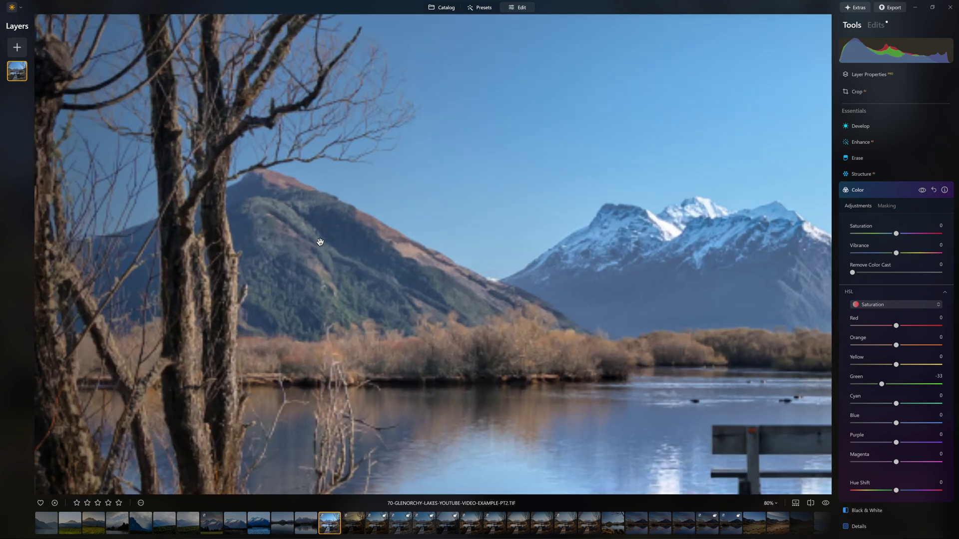
scroll(320, 241, up, 5)
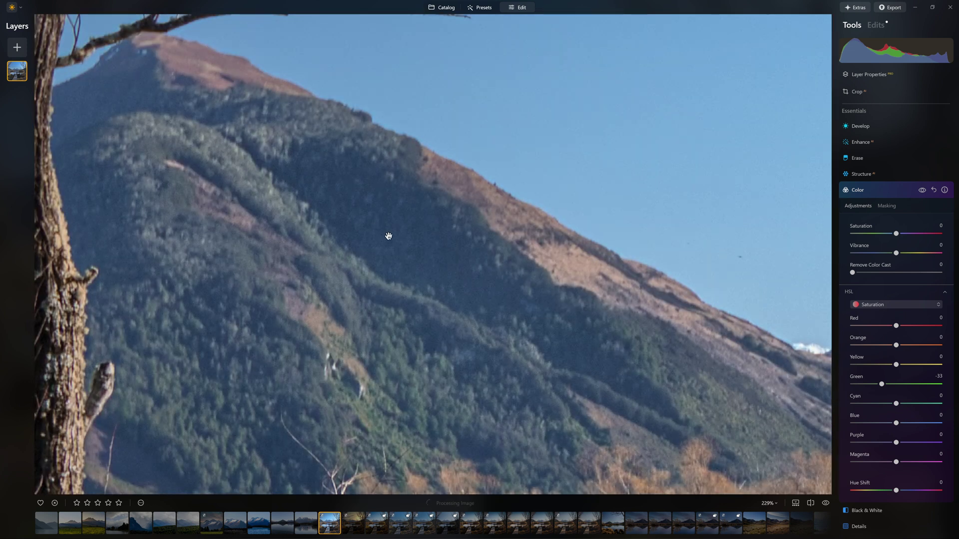
scroll(370, 240, down, 7)
scroll(312, 282, down, 2)
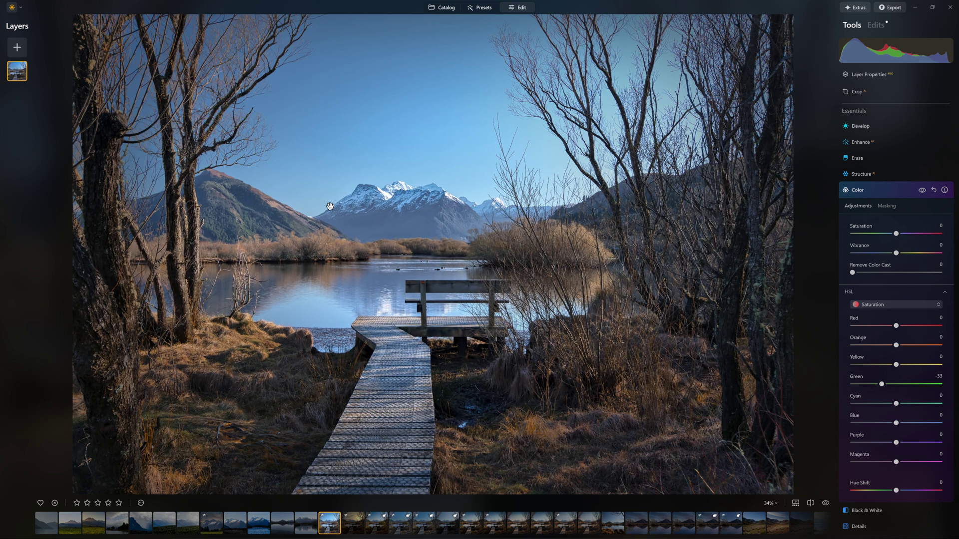
scroll(303, 230, down, 1)
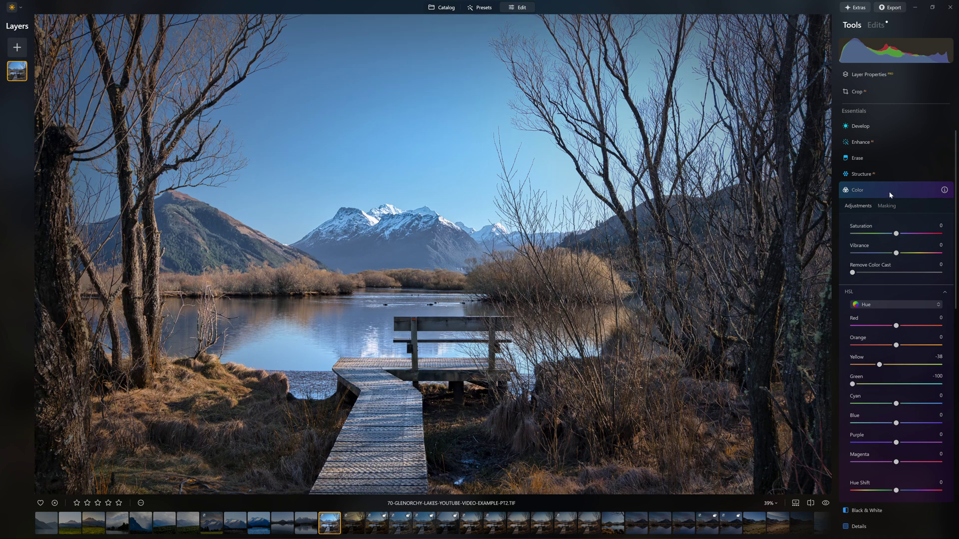
click(889, 191)
scroll(440, 211, down, 1)
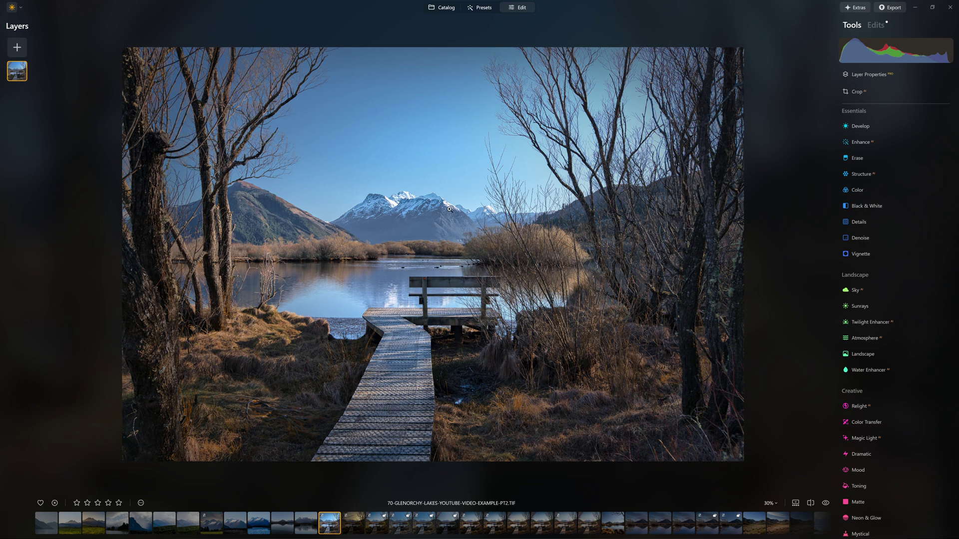
Step: Duplicate the photo layer and view the copy's blend-mode list in Layer Properties
right_click(24, 73)
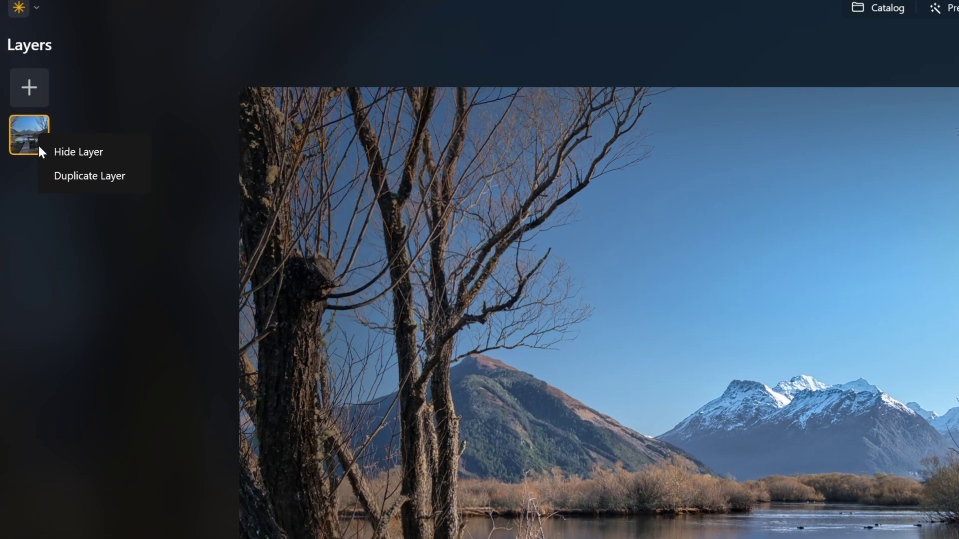
click(89, 176)
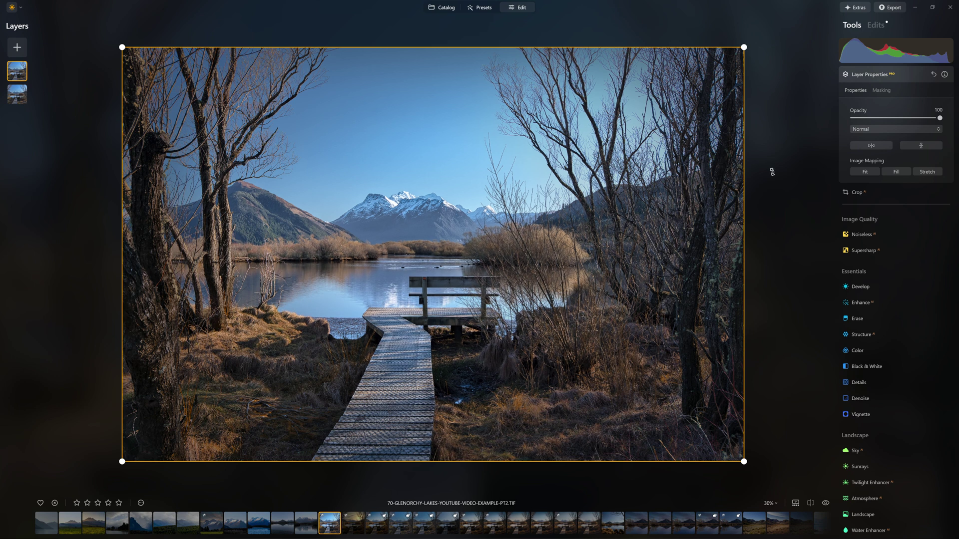
click(865, 130)
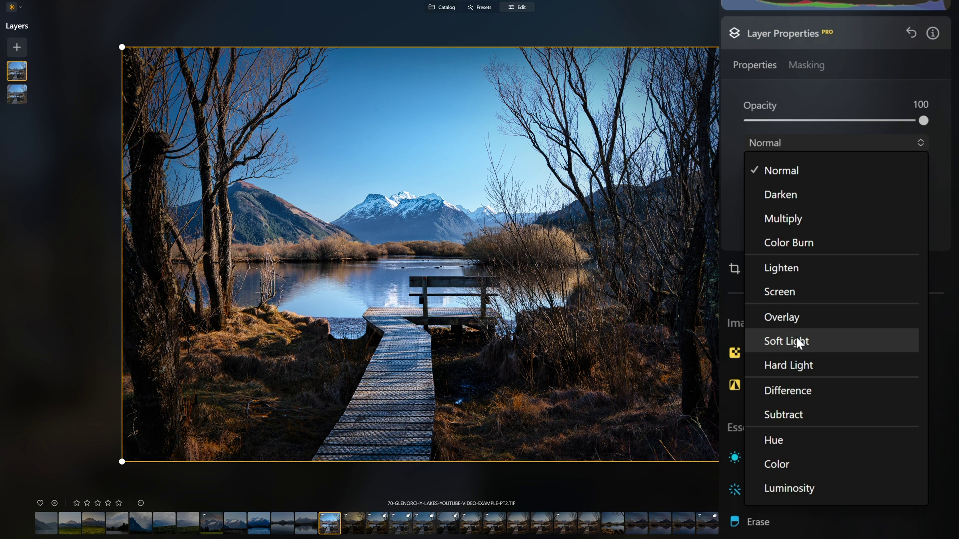
Step: Set the copy to Soft Light, then hide and show it to compare the contrast
click(796, 341)
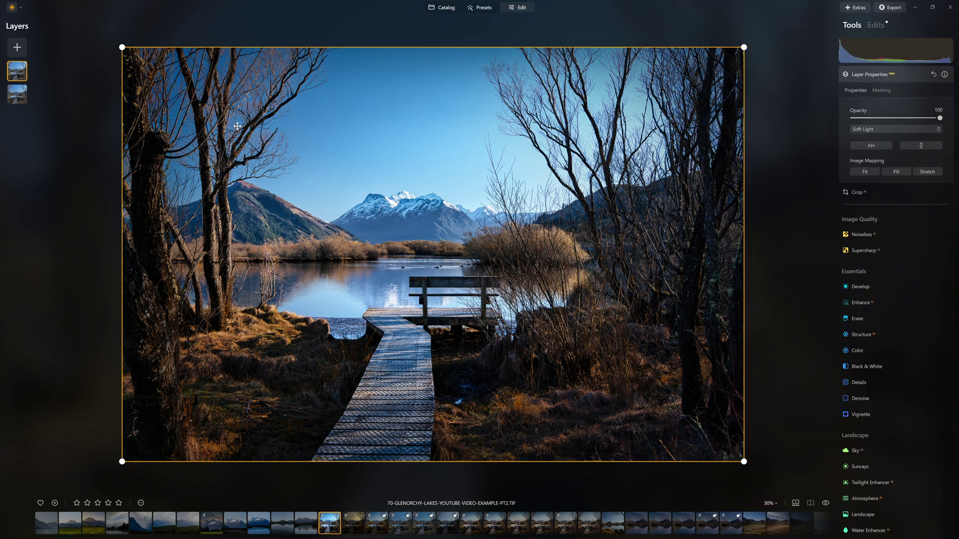
right_click(22, 72)
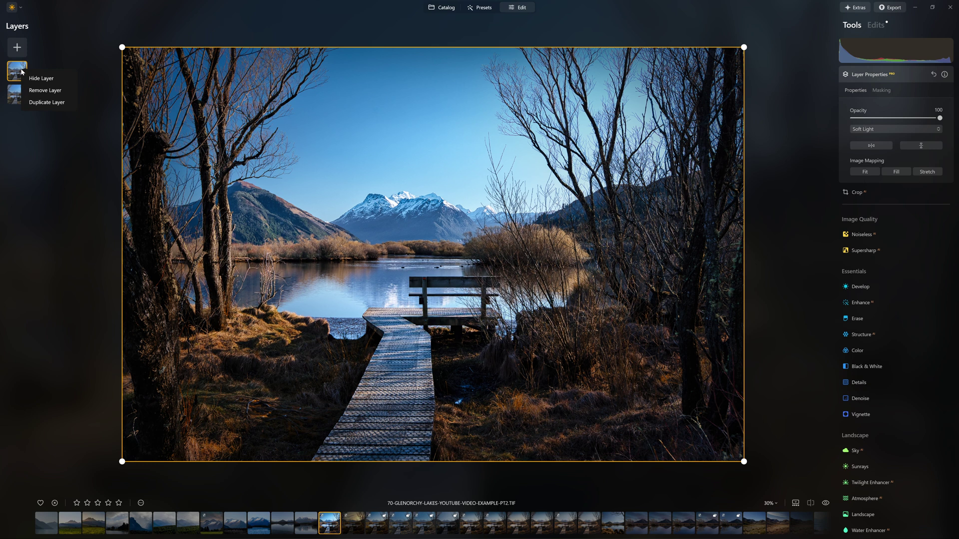
click(43, 83)
right_click(23, 75)
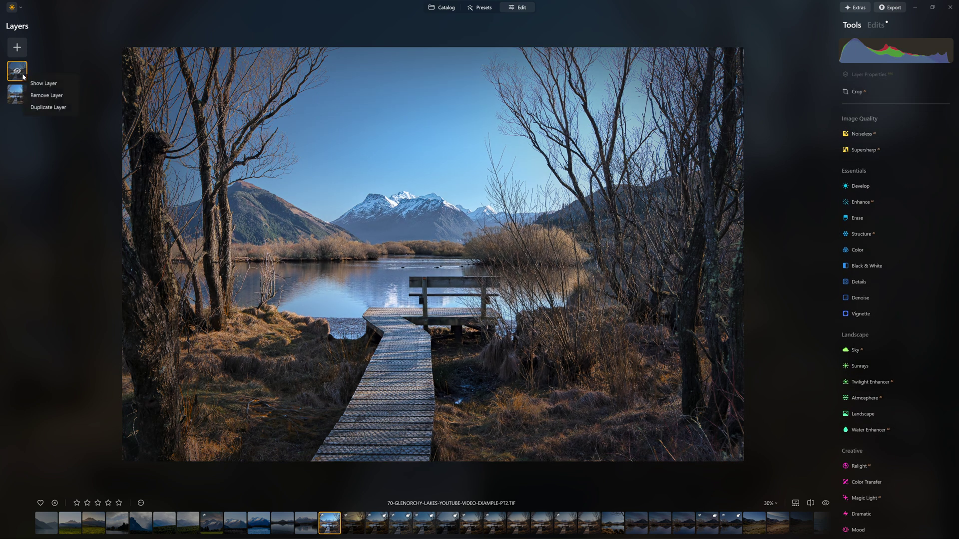
click(43, 84)
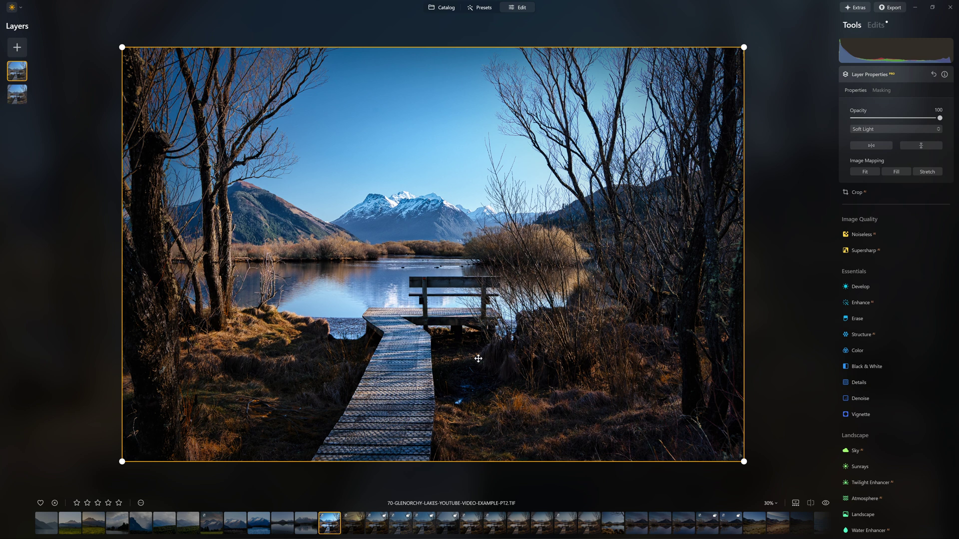
click(882, 90)
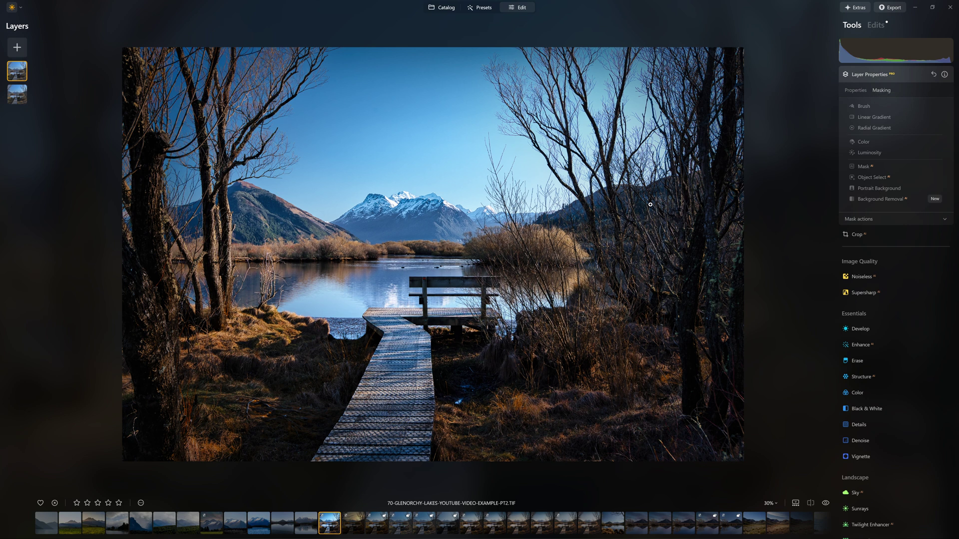
Step: Add a Luminosity mask, narrowing the luminance range and softening its falloff to exclude dark tones
click(875, 152)
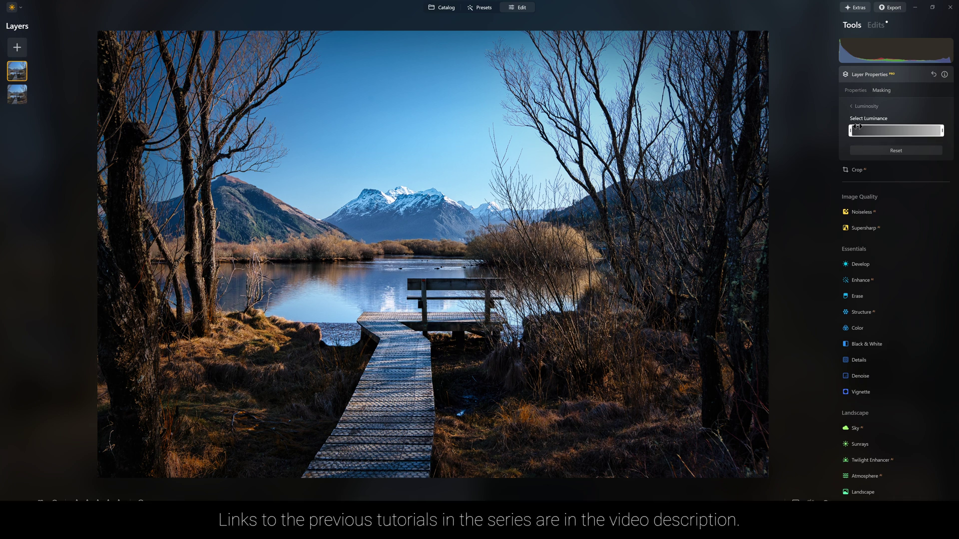
drag(849, 133, 881, 132)
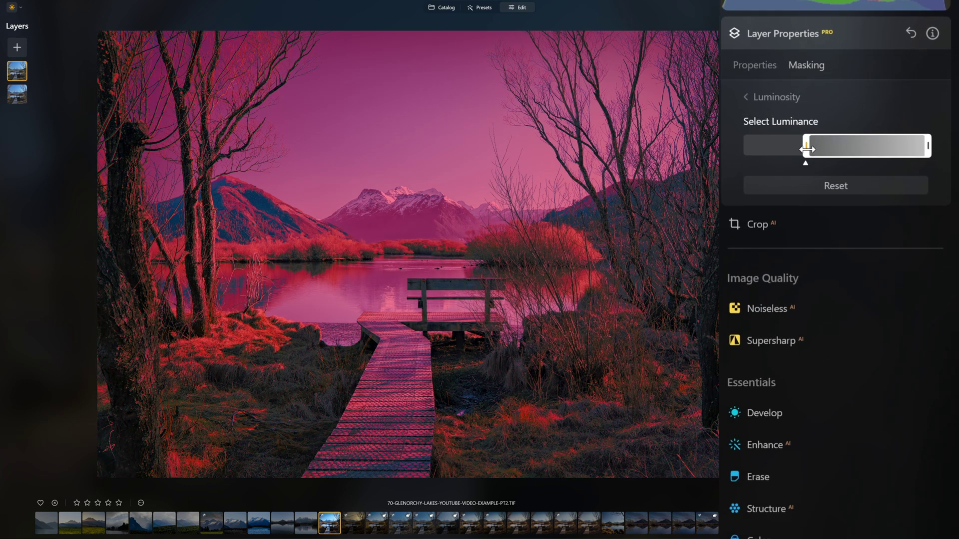
mouse_move(807, 149)
mouse_down()
mouse_move(791, 149)
mouse_move(809, 151)
mouse_up()
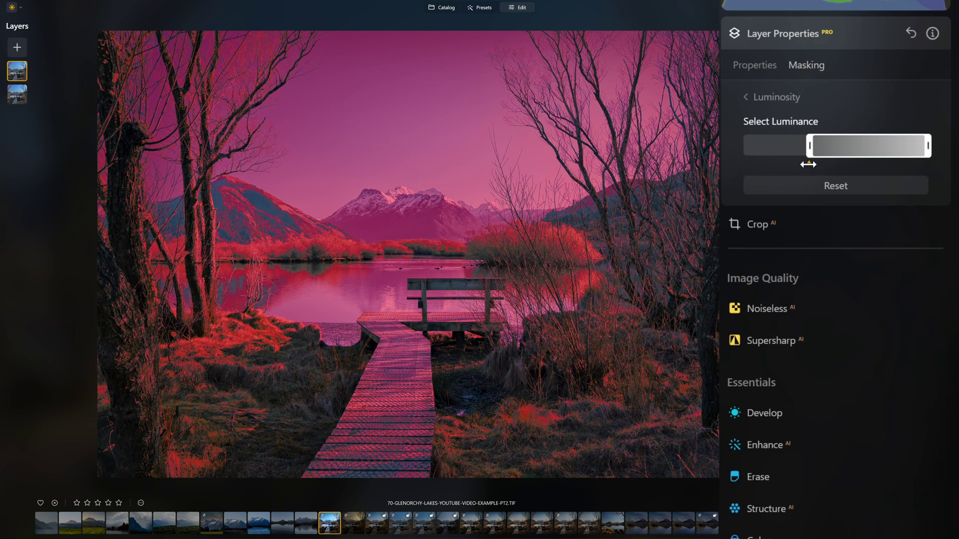
drag(808, 164, 739, 163)
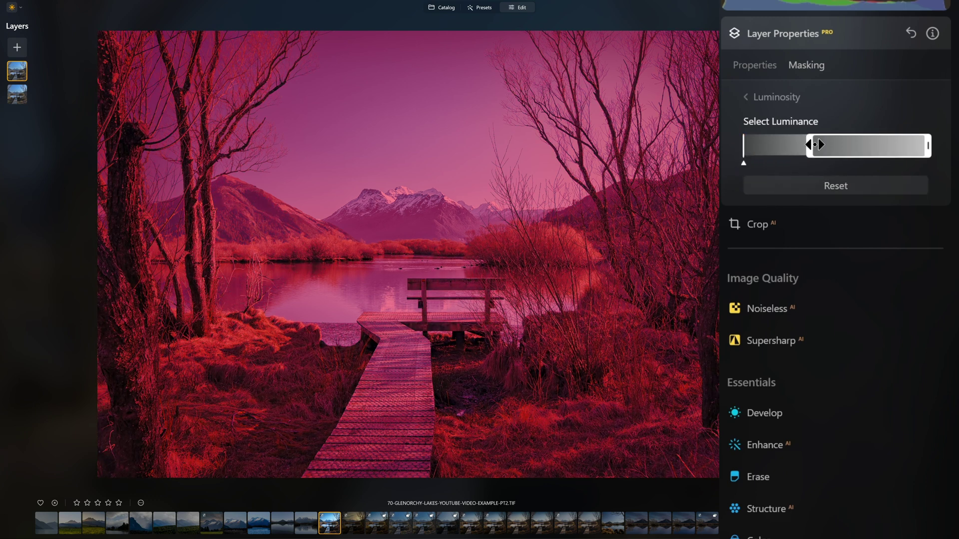
drag(815, 144, 824, 145)
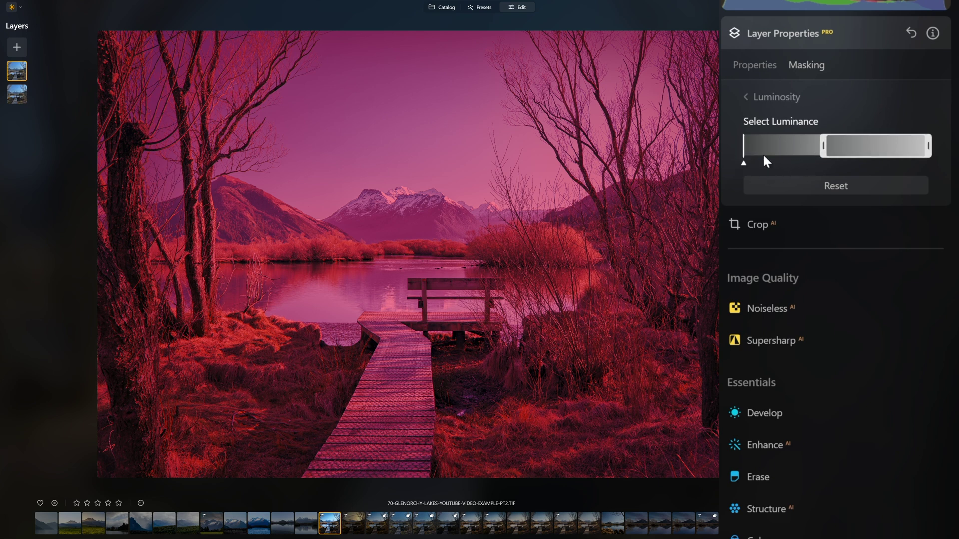
click(773, 100)
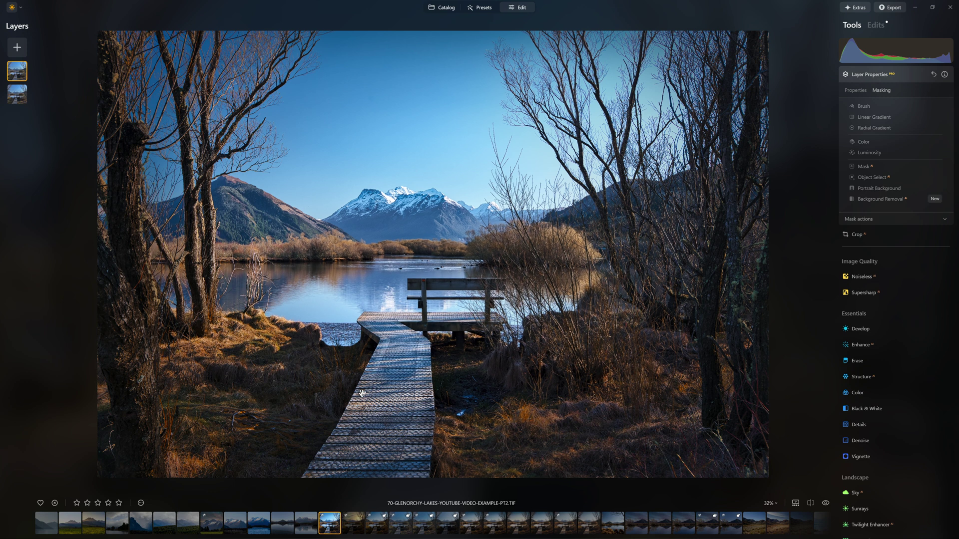
click(883, 74)
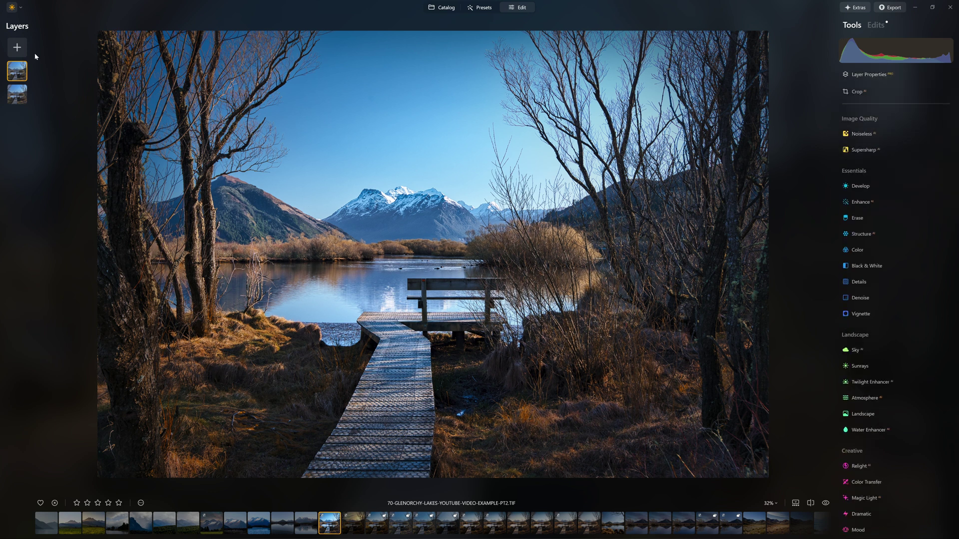
Step: Hide and show the masked Soft Light layer to compare the result
right_click(21, 74)
click(33, 80)
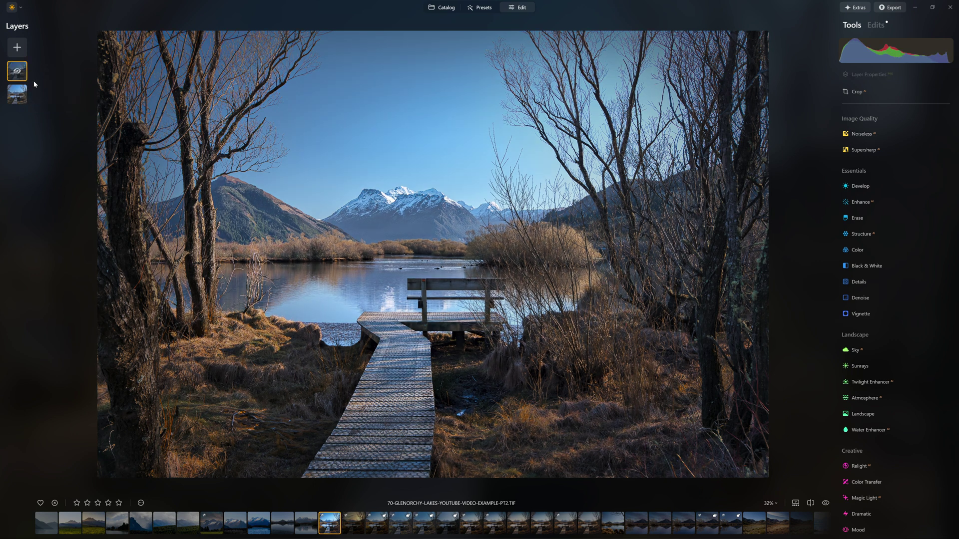
right_click(34, 80)
click(33, 83)
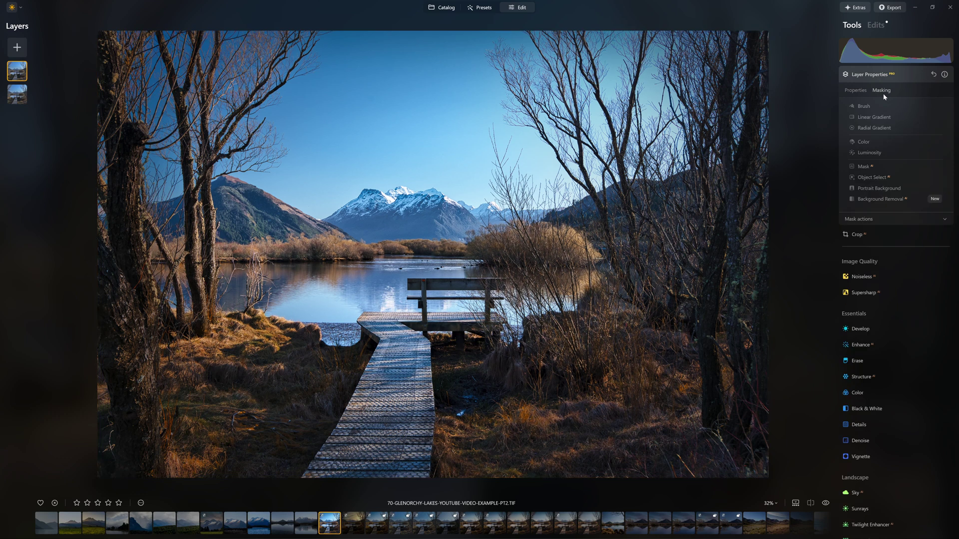
Step: Set up a mask brush in Erase mode with Strength 32 and Size 400
click(864, 106)
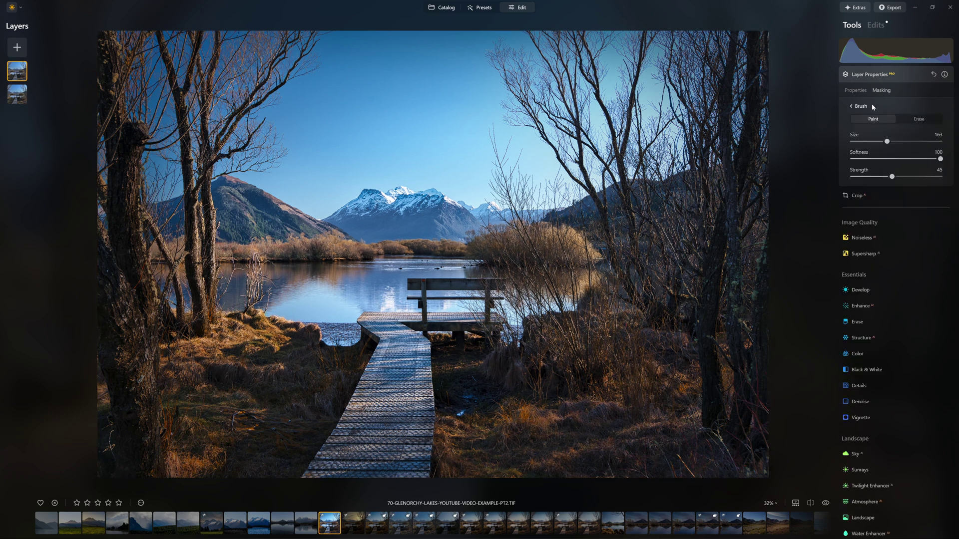
click(917, 120)
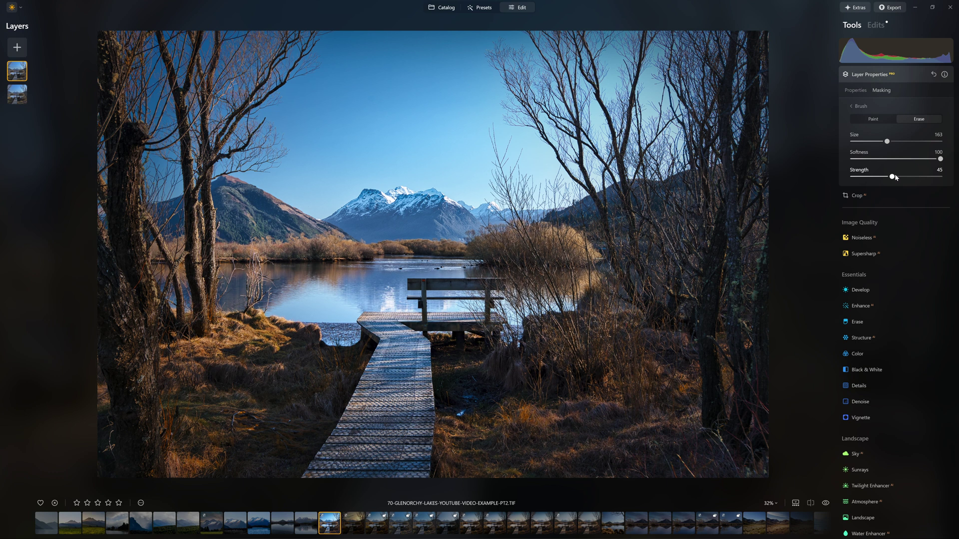
drag(895, 176, 880, 176)
drag(892, 139, 940, 141)
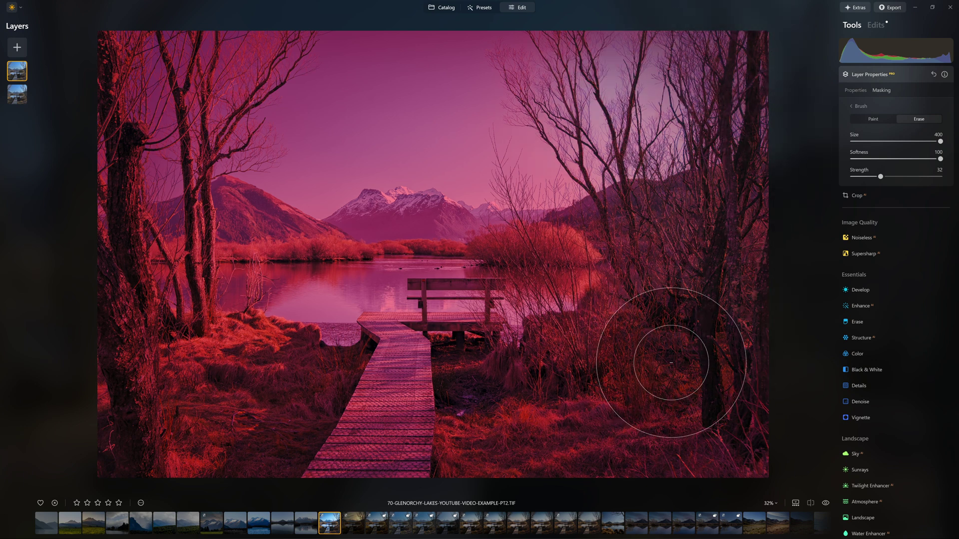
Step: Erase the mask over the lower foreground grass and the right-hand trees
mouse_move(479, 454)
mouse_down()
mouse_move(535, 439)
mouse_move(381, 460)
mouse_move(197, 449)
mouse_move(143, 357)
mouse_move(90, 188)
mouse_move(160, 64)
mouse_move(47, 140)
mouse_move(90, 160)
mouse_move(211, 426)
mouse_move(395, 444)
mouse_up()
mouse_move(482, 456)
mouse_down()
mouse_move(747, 492)
mouse_move(794, 460)
mouse_move(749, 336)
mouse_move(745, 375)
mouse_move(722, 333)
mouse_move(763, 200)
mouse_move(736, 59)
mouse_up()
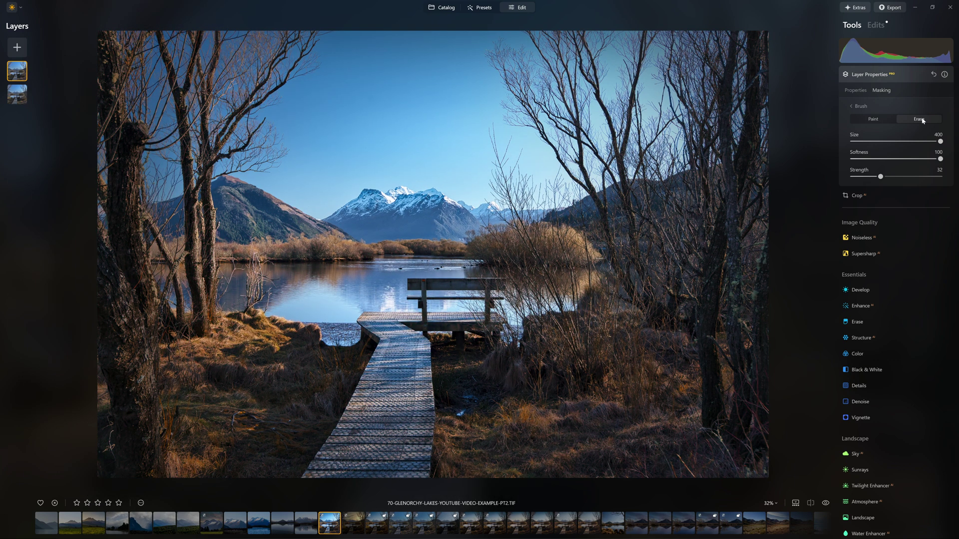
mouse_move(720, 110)
mouse_down()
mouse_move(728, 171)
mouse_move(706, 449)
mouse_move(389, 499)
mouse_move(166, 439)
mouse_move(43, 65)
mouse_move(754, 1)
mouse_move(779, 8)
mouse_move(786, 190)
mouse_up()
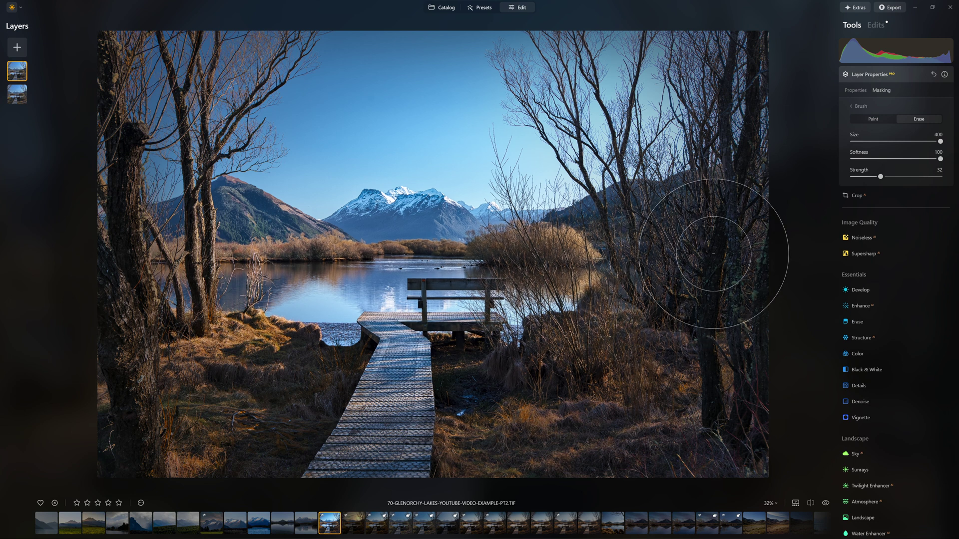
click(853, 106)
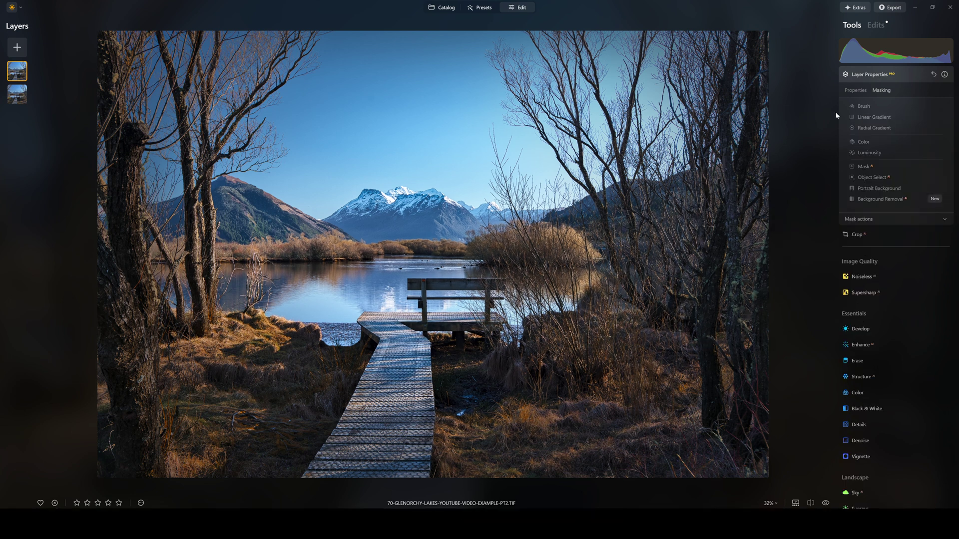
Step: Hide and then show the top layer to compare the masked Soft Light effect
right_click(17, 70)
click(29, 72)
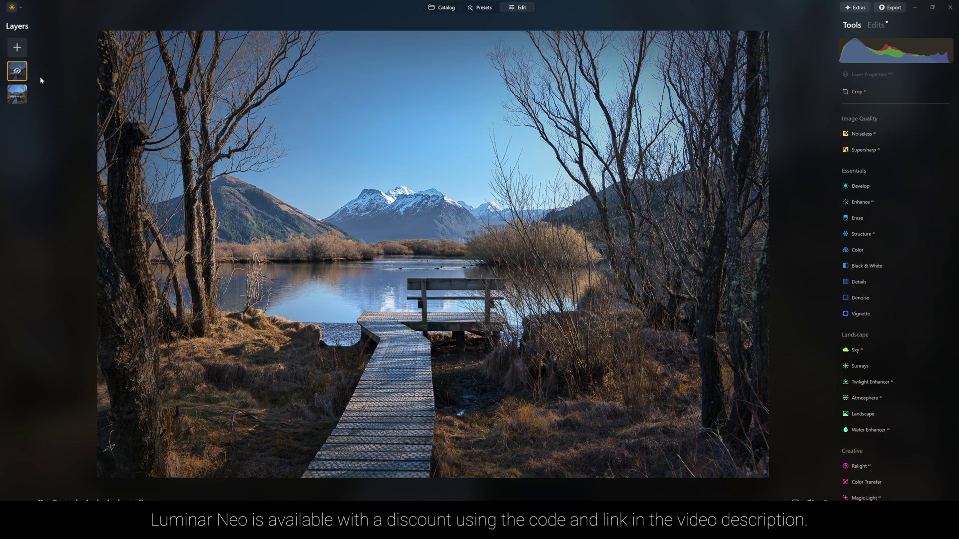
right_click(18, 74)
click(33, 80)
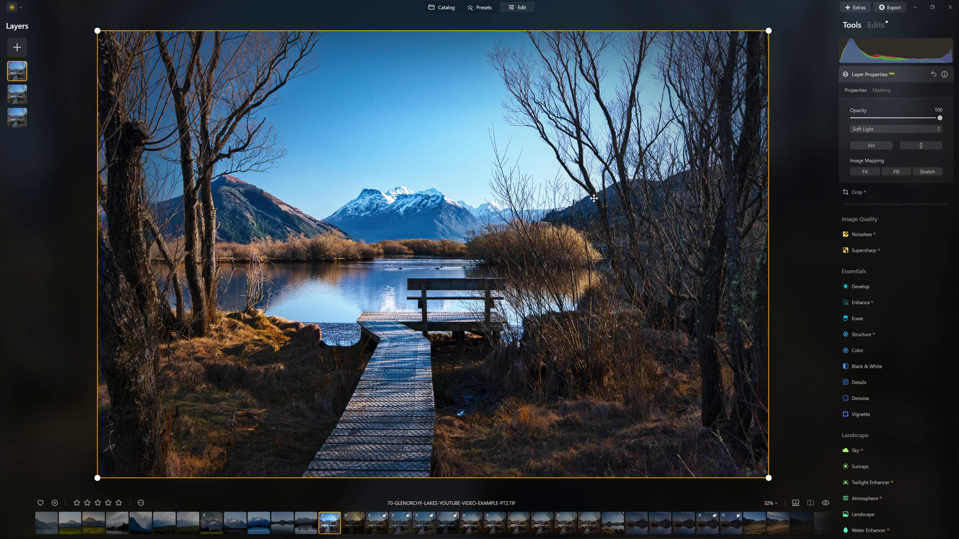
Step: Set the top layer to Normal and warm it: Temperature 100, Tint 36, Saturation 47
click(865, 131)
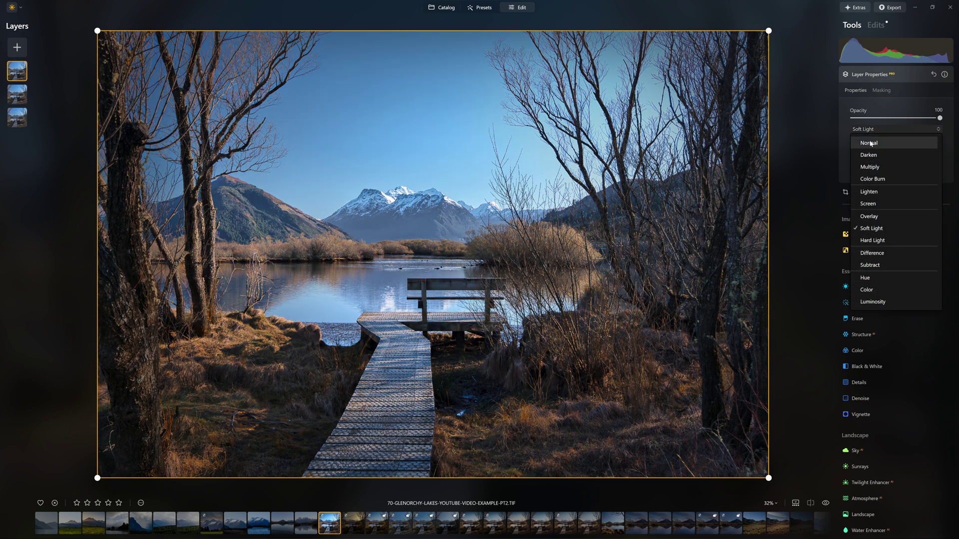
click(870, 144)
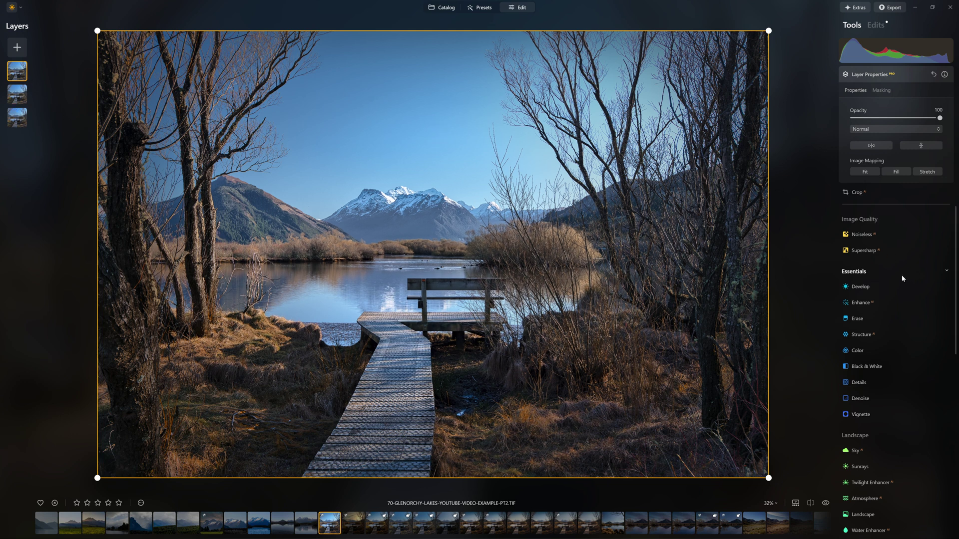
click(886, 288)
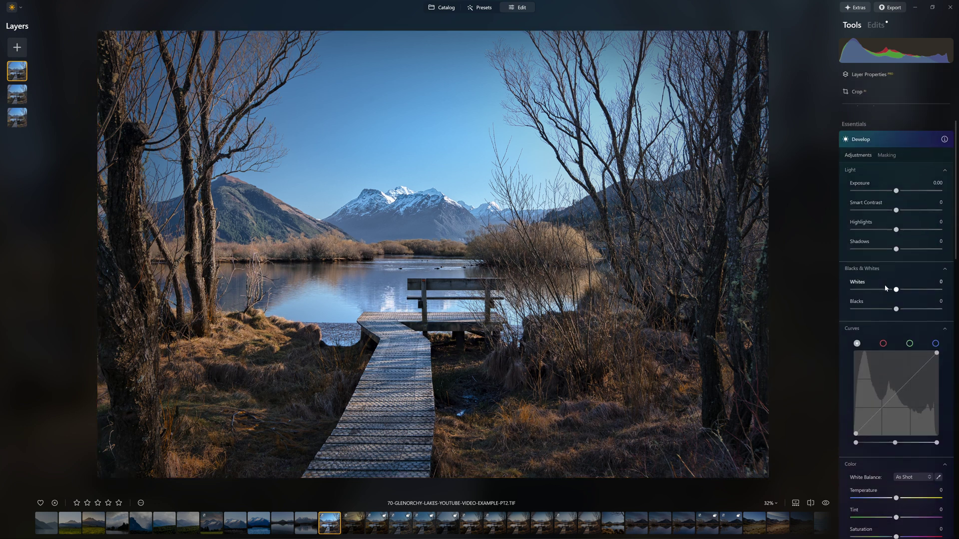
scroll(898, 135, down, 4)
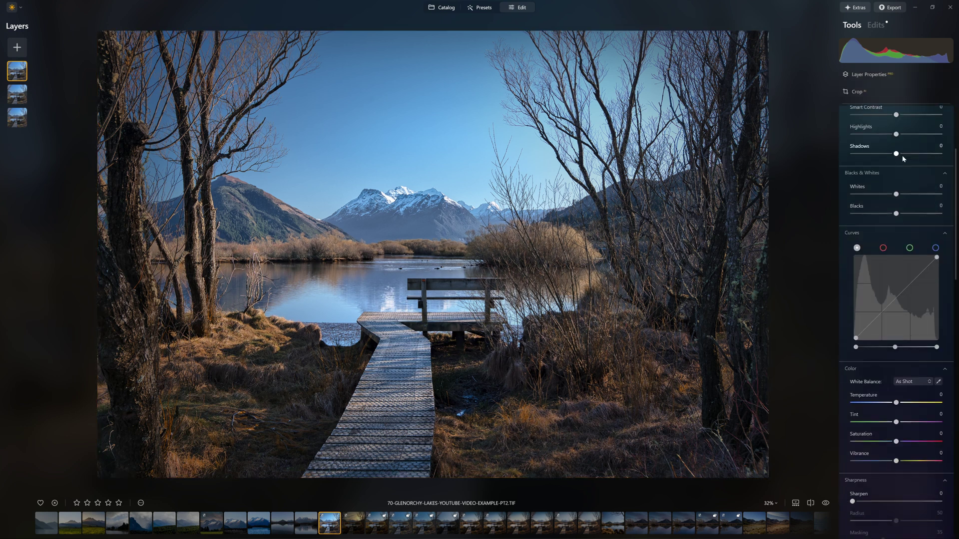
drag(897, 310, 943, 318)
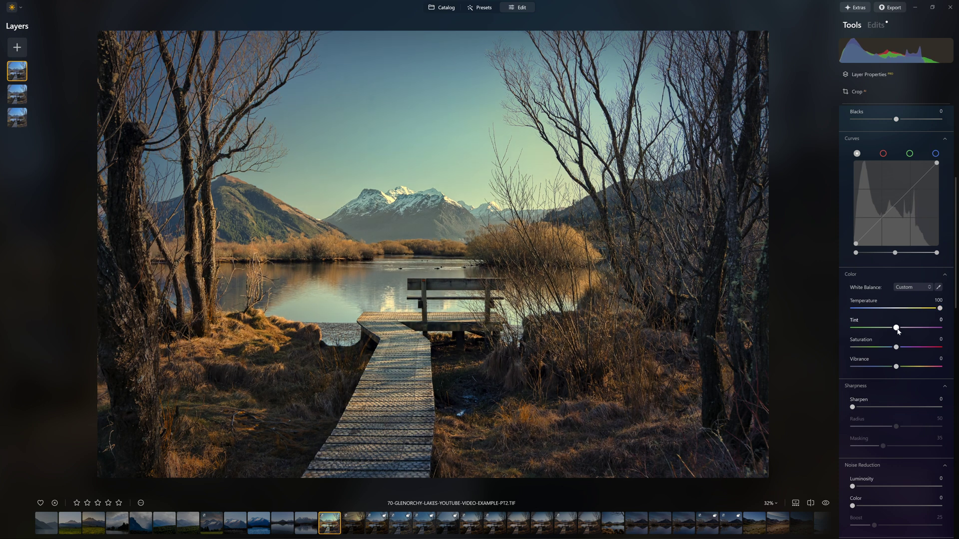
drag(904, 329, 919, 350)
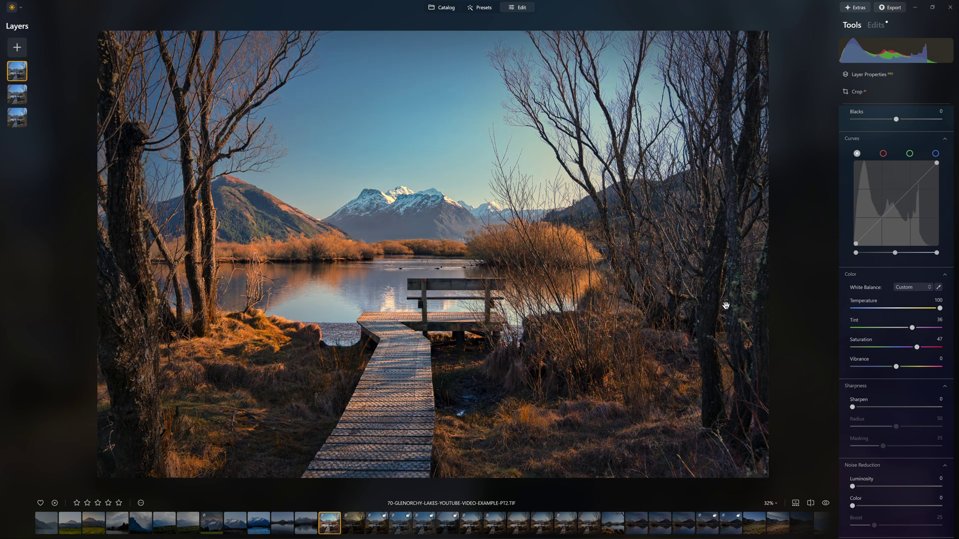
scroll(874, 278, up, 5)
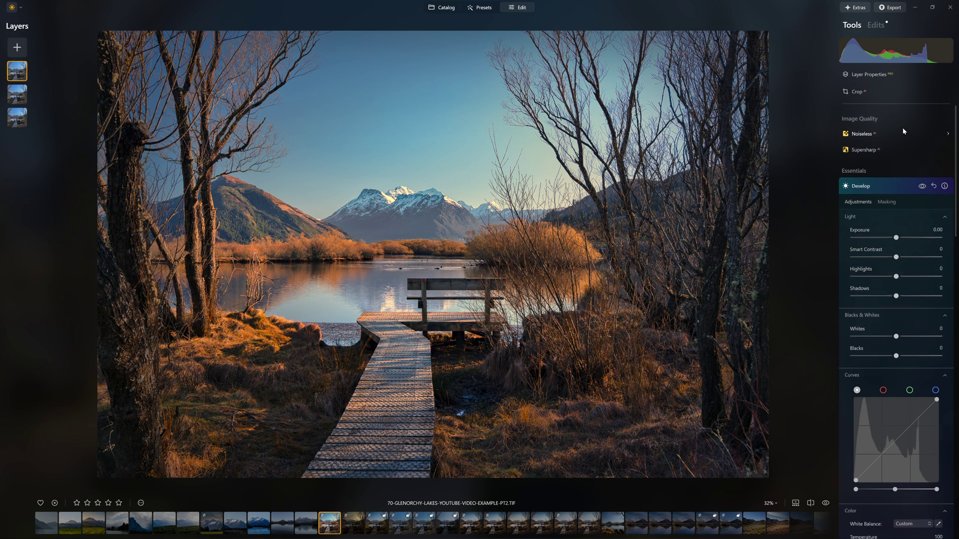
Step: Set the warm top layer's blend mode to Color, then hide and reshow it to compare the golden tint
click(875, 77)
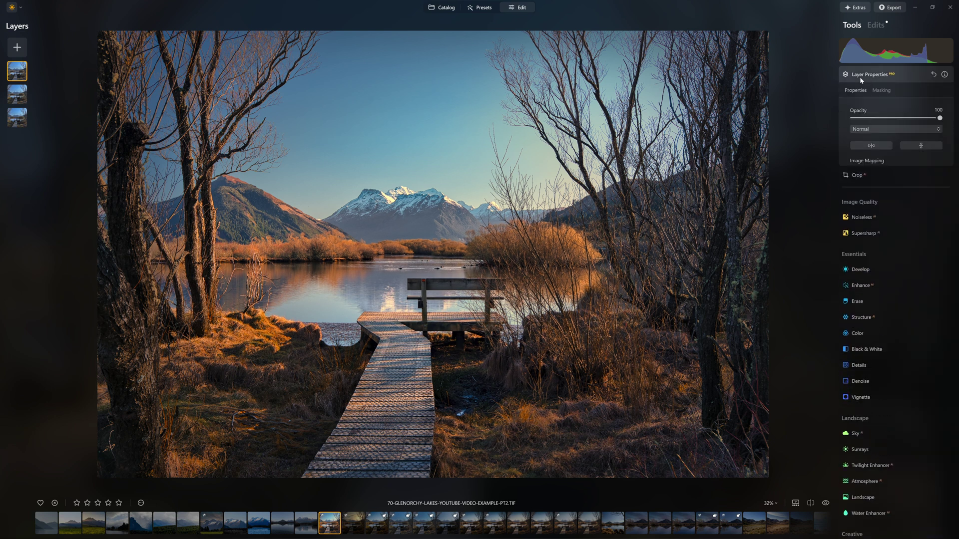
click(882, 131)
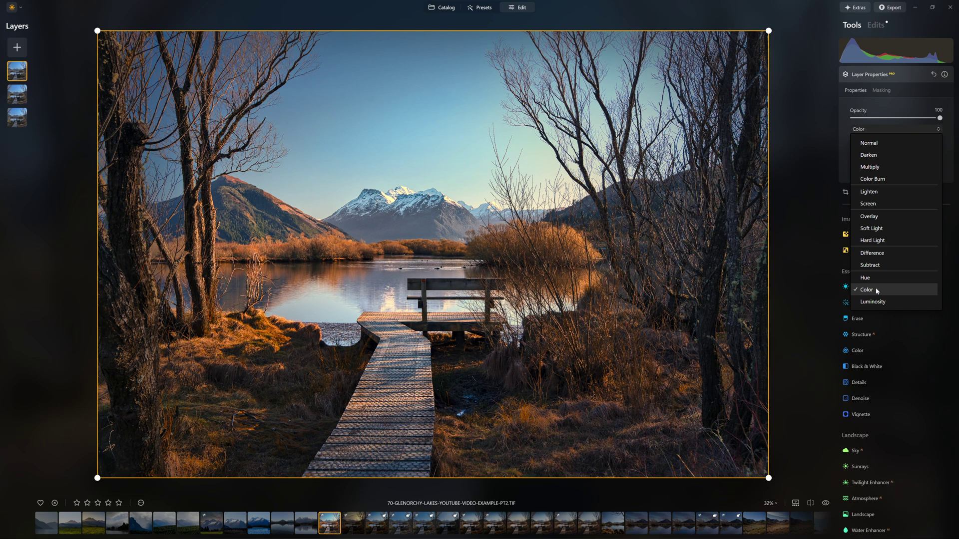
right_click(22, 70)
click(39, 79)
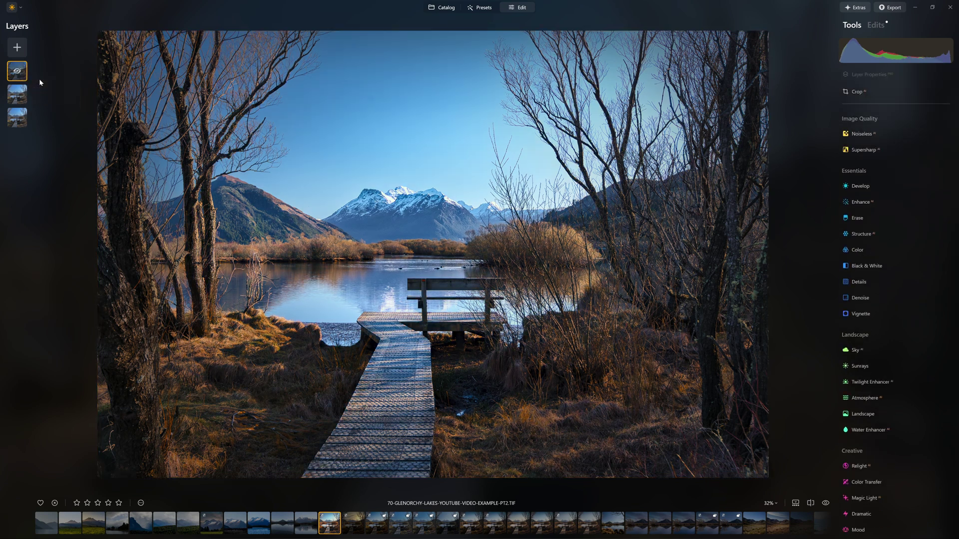
right_click(23, 73)
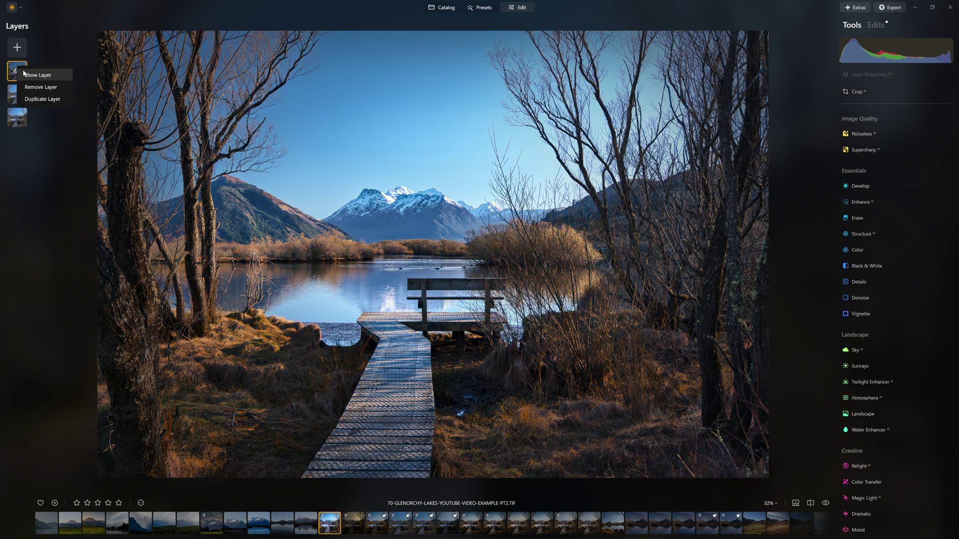
click(35, 75)
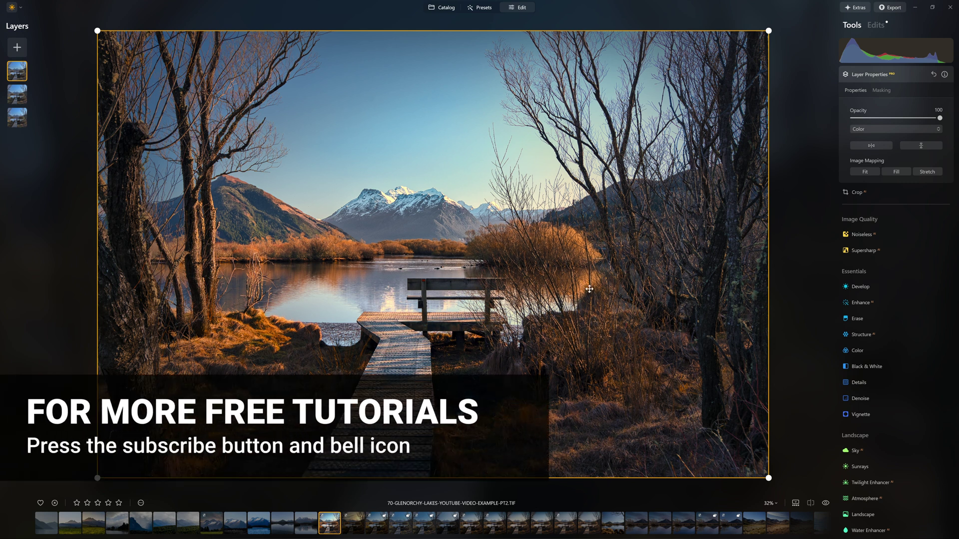
click(17, 96)
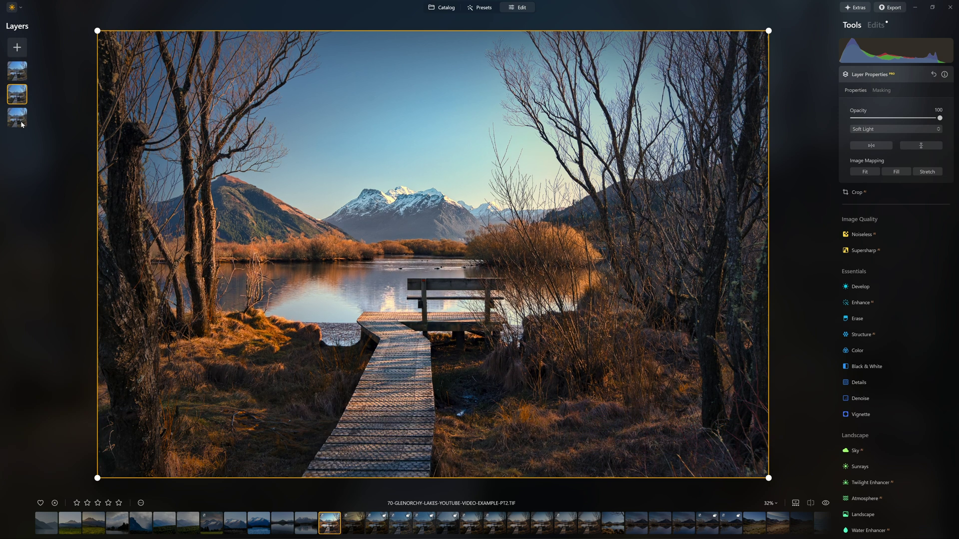
Step: Lower the golden Color layer's opacity to 66% after fading it out to compare
click(17, 112)
click(17, 96)
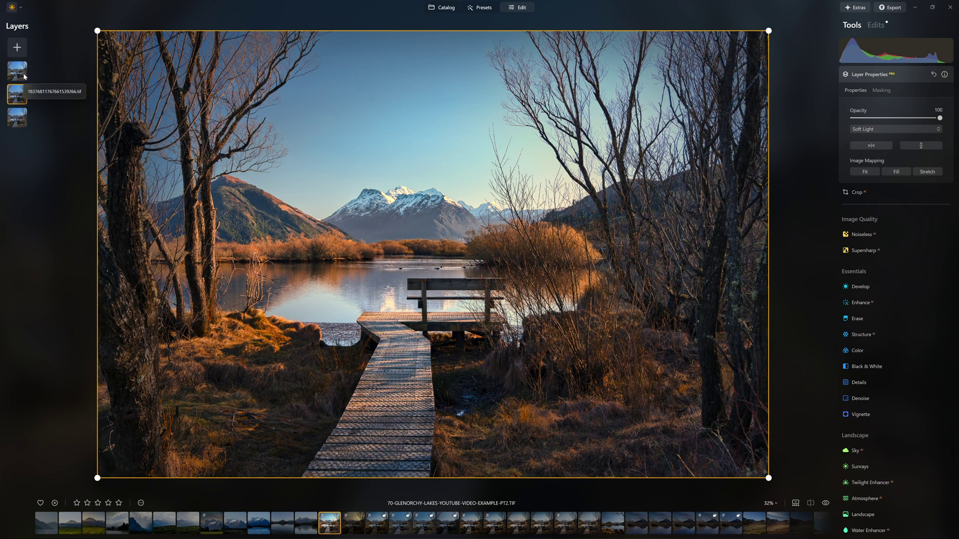
click(25, 75)
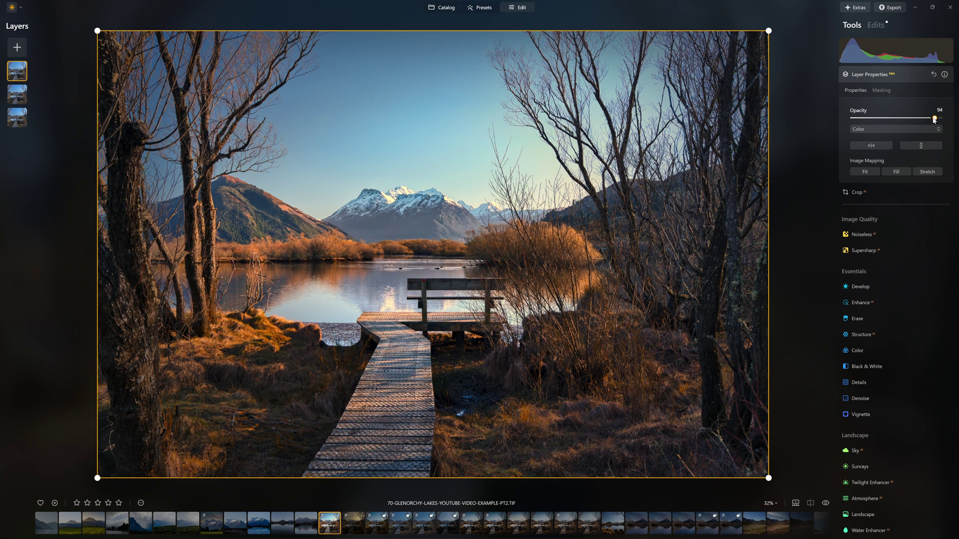
drag(934, 119, 853, 119)
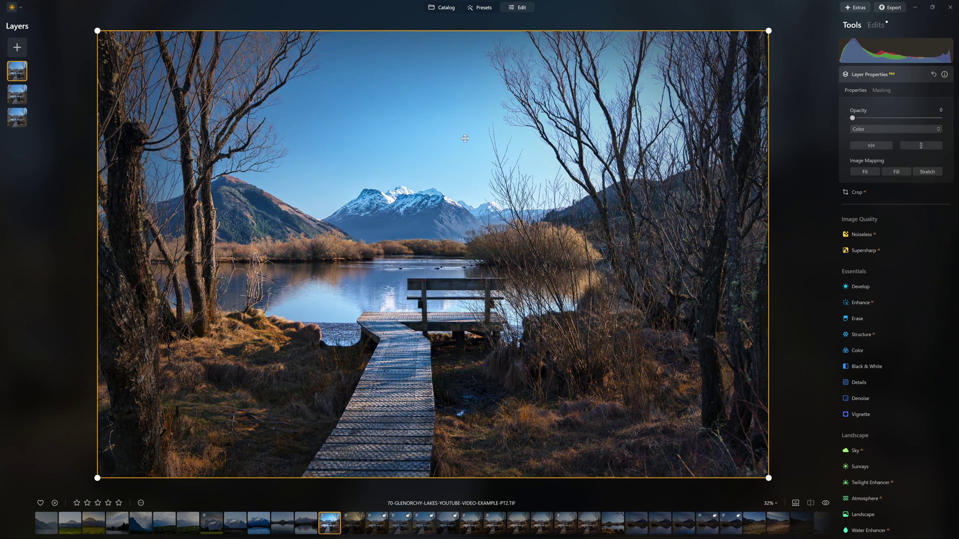
drag(853, 120, 910, 120)
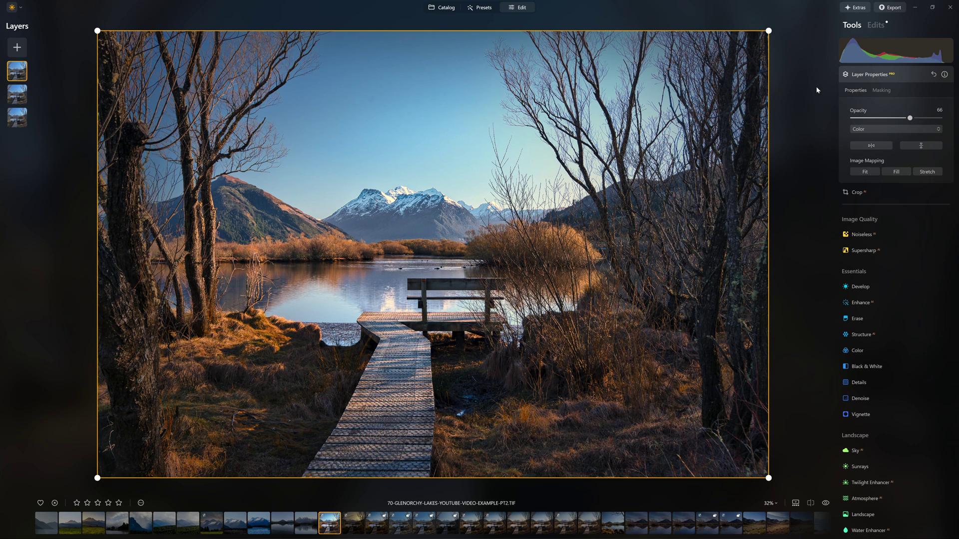
Step: Compare the Soft Light contrast layer faded out, then set its opacity to 89%
click(15, 98)
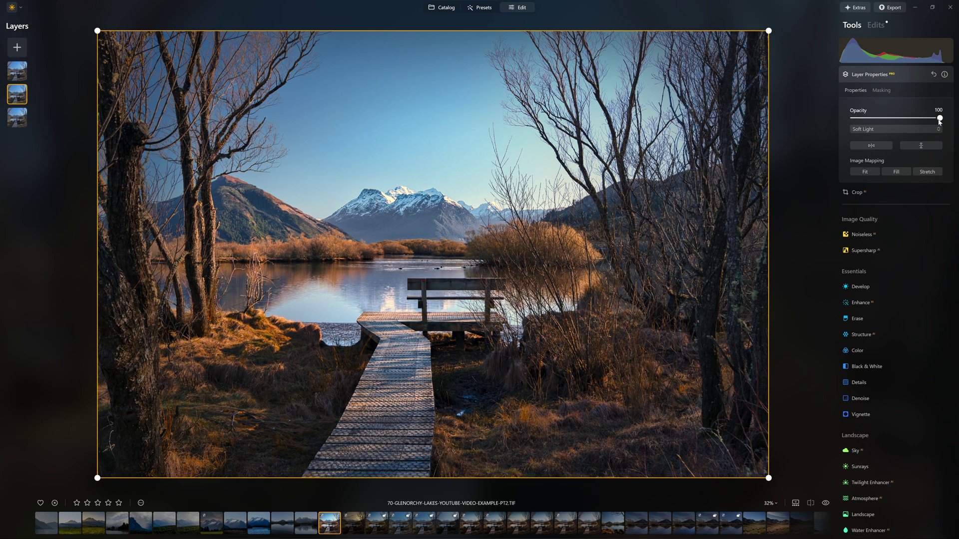
drag(939, 121, 849, 119)
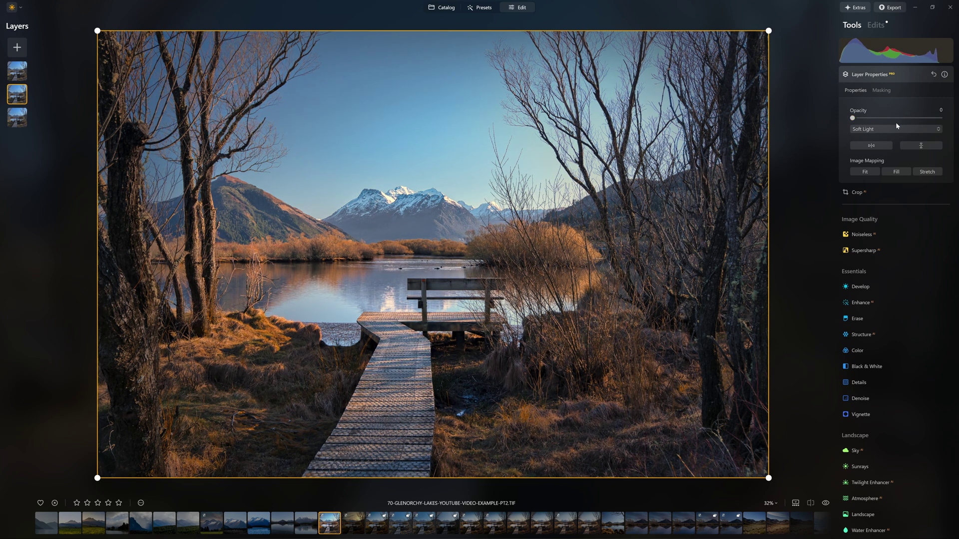
double_click(857, 120)
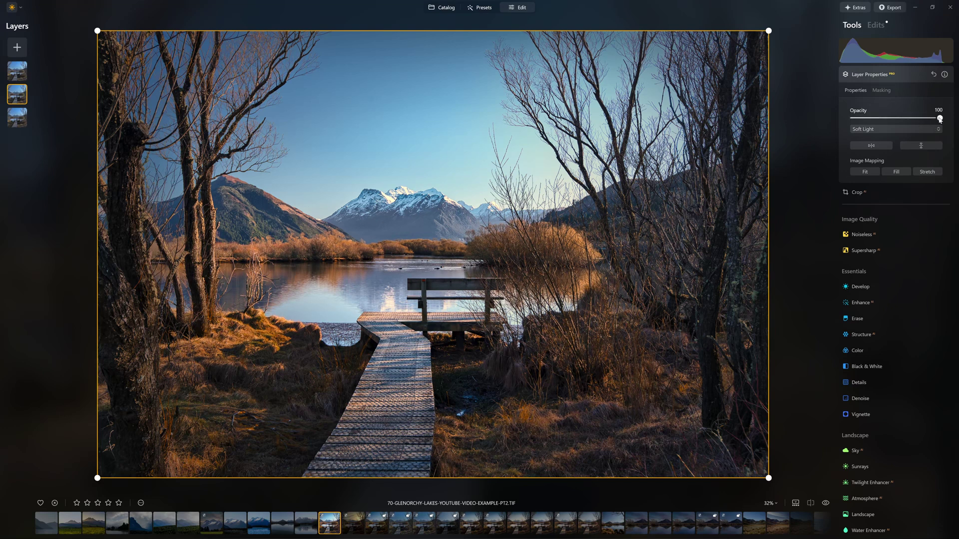
drag(937, 120, 930, 120)
key(backslash)
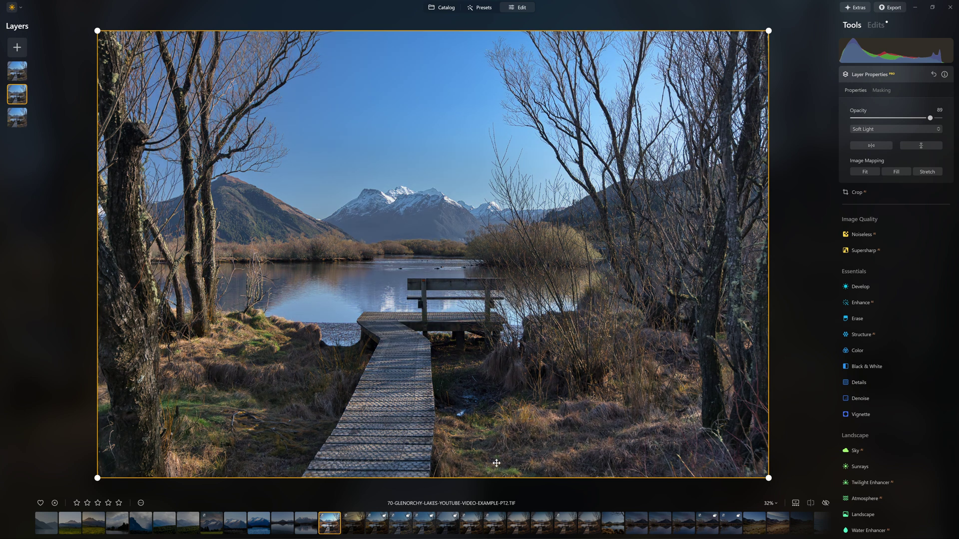
key(backslash)
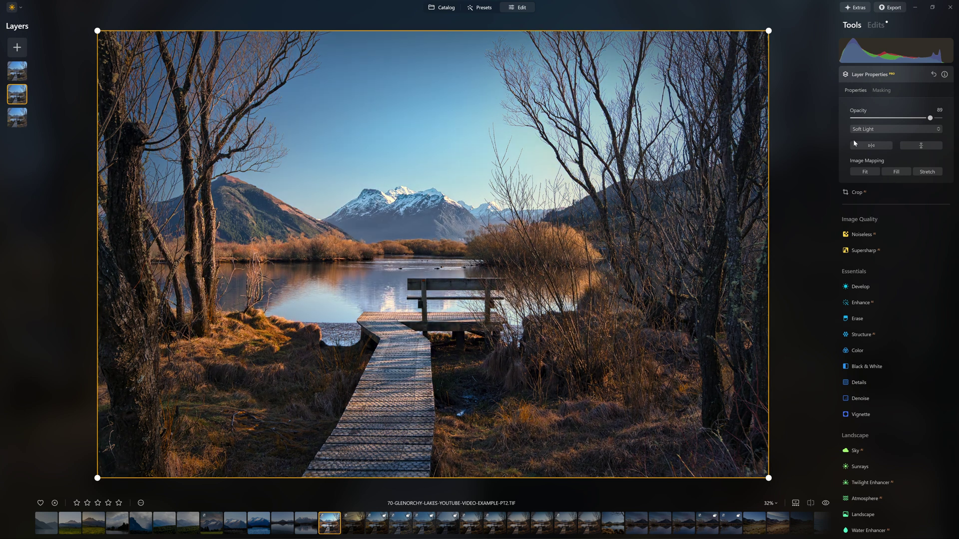
key(backslash)
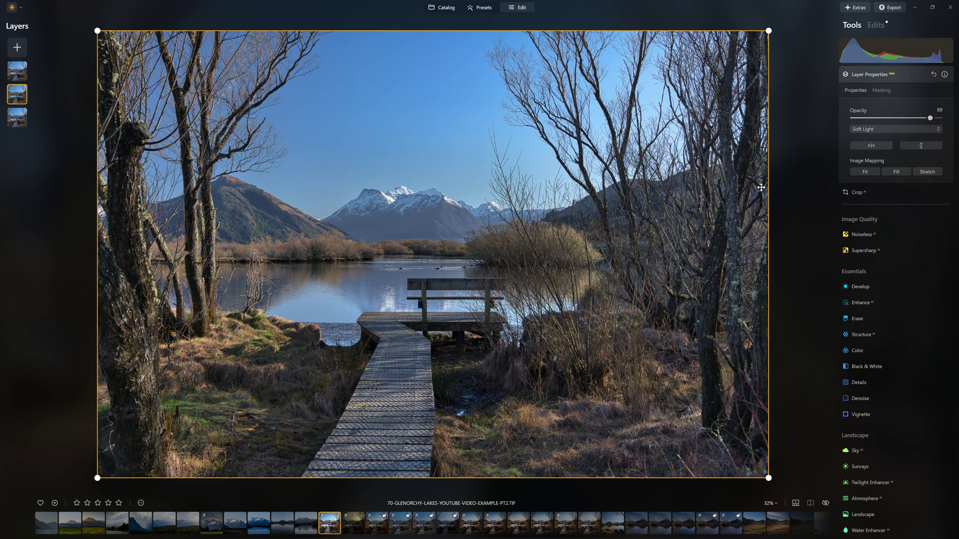
key(backslash)
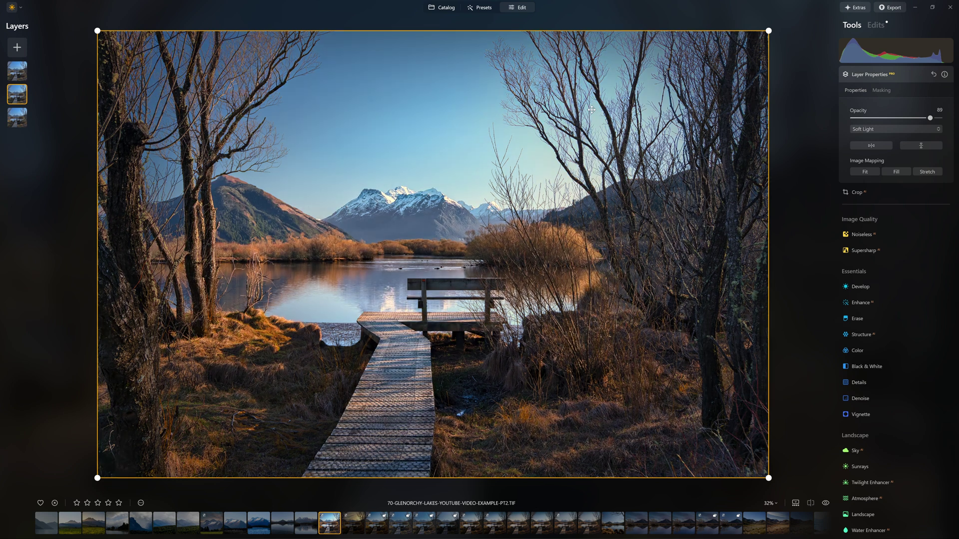